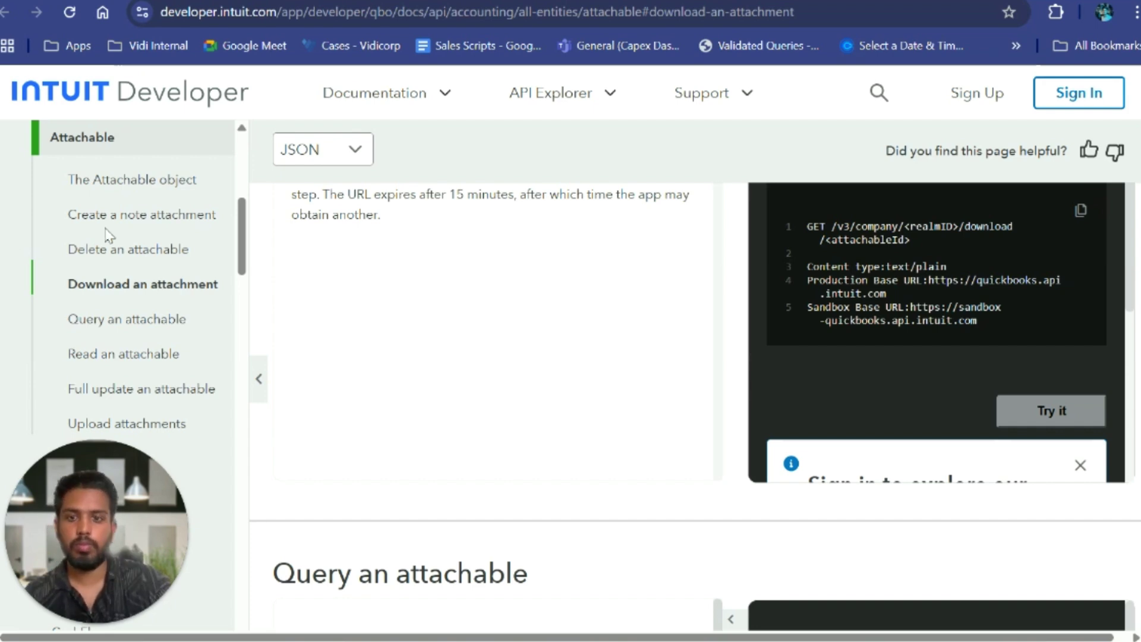
# - Return to the Attachable 'Download an attachment' section of the API docs and select its page address
pyautogui.hotkey('alt', 'Left')
pyautogui.hotkey('alt', 'Right')
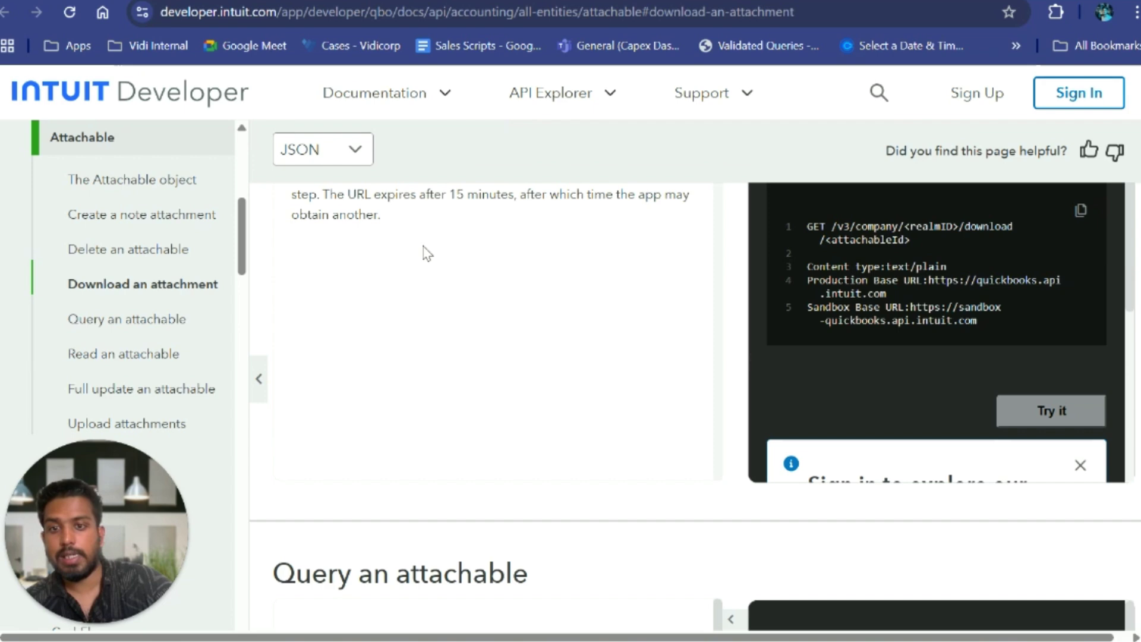
pyautogui.click(615, 15)
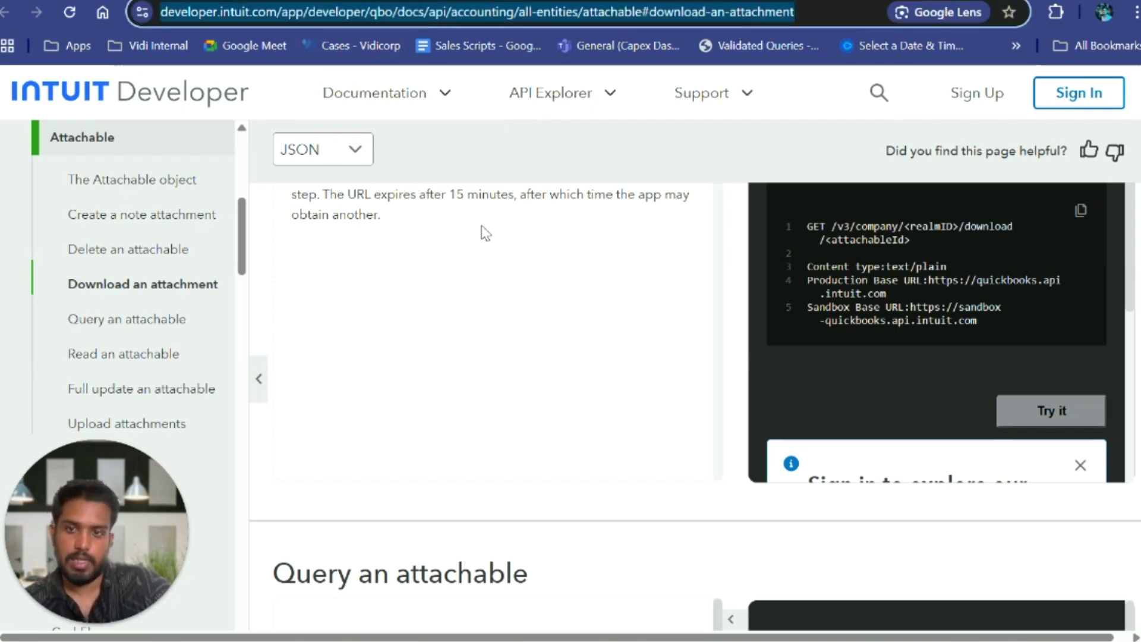
# - Load the Invoice API documentation page and scroll through its sample invoice JSON line items
pyautogui.hotkey('alt', 'Left')
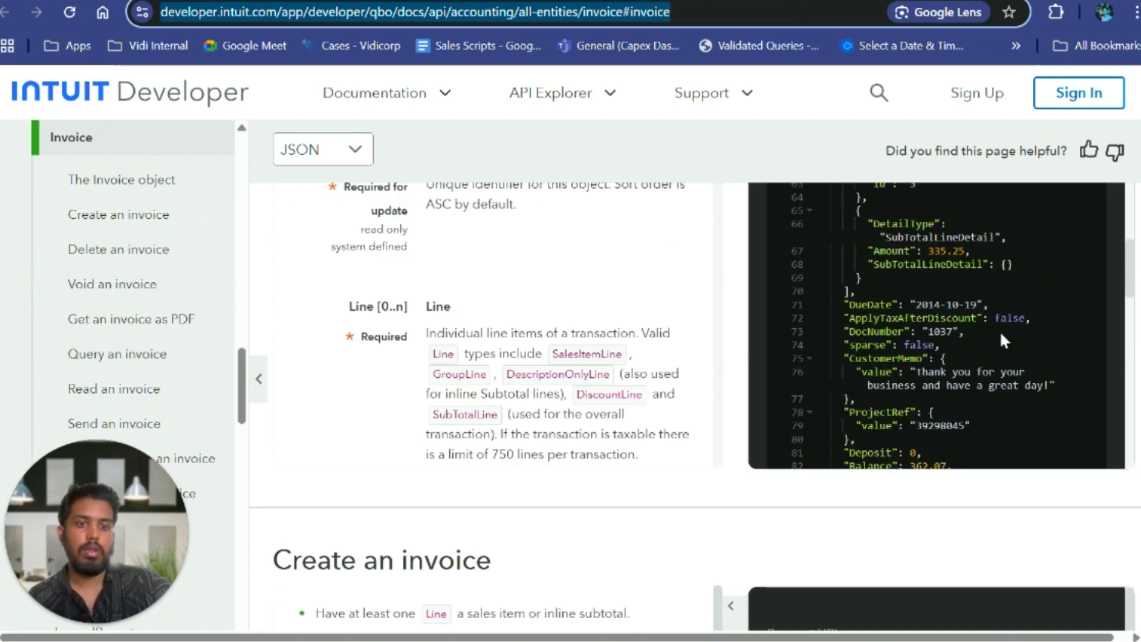
pyautogui.scroll(5, 964, 317)
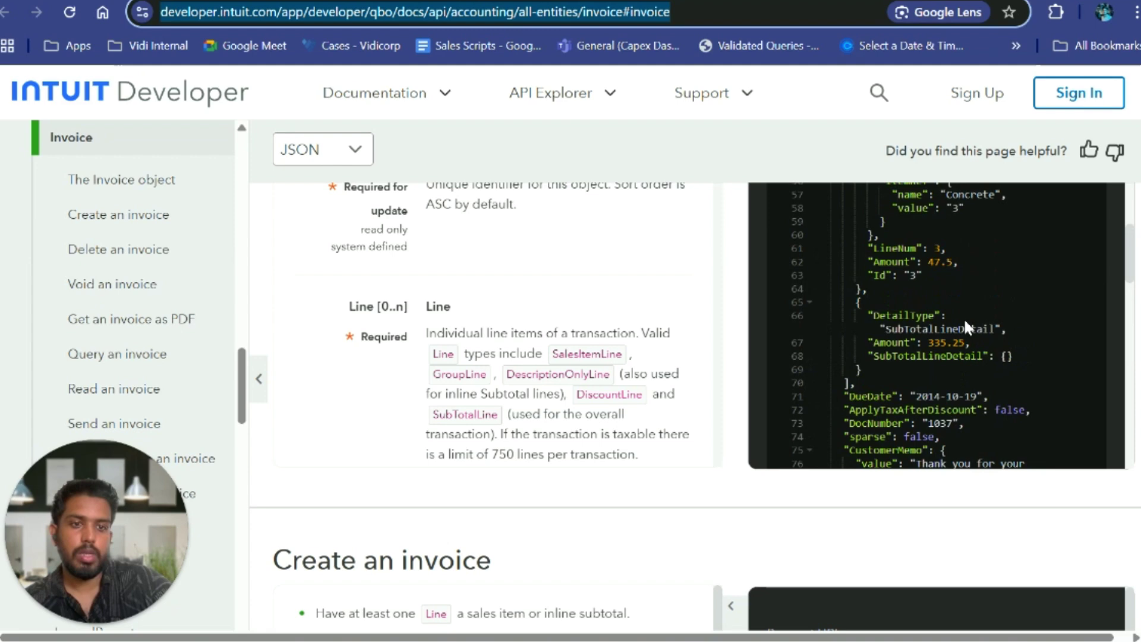
pyautogui.scroll(7, 935, 311)
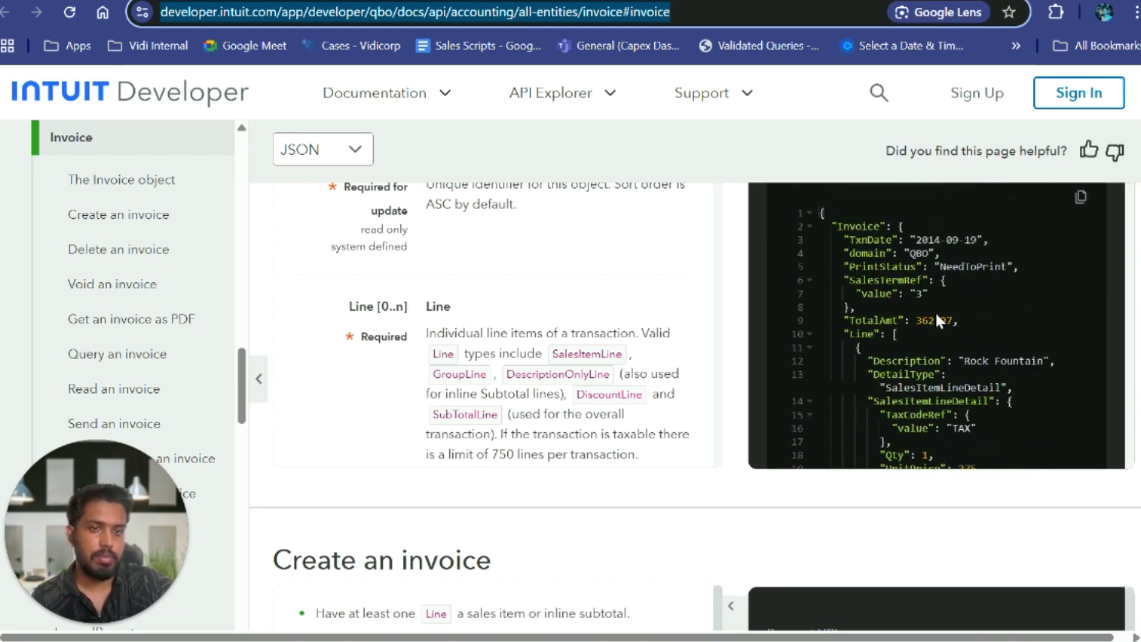
pyautogui.scroll(-2, 933, 309)
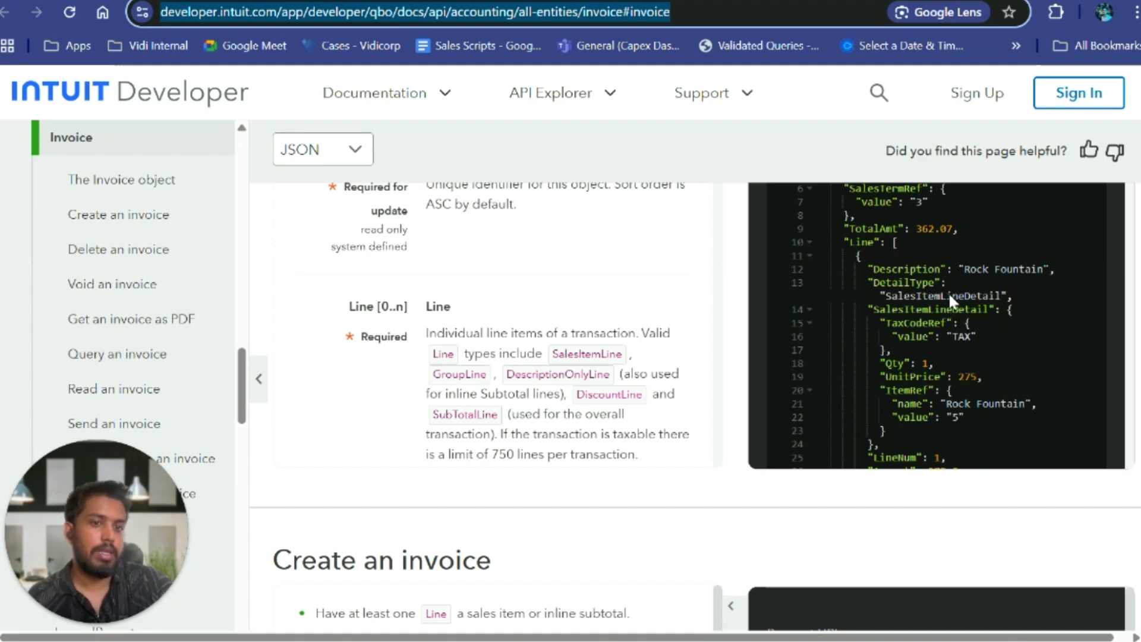
pyautogui.scroll(-3, 936, 279)
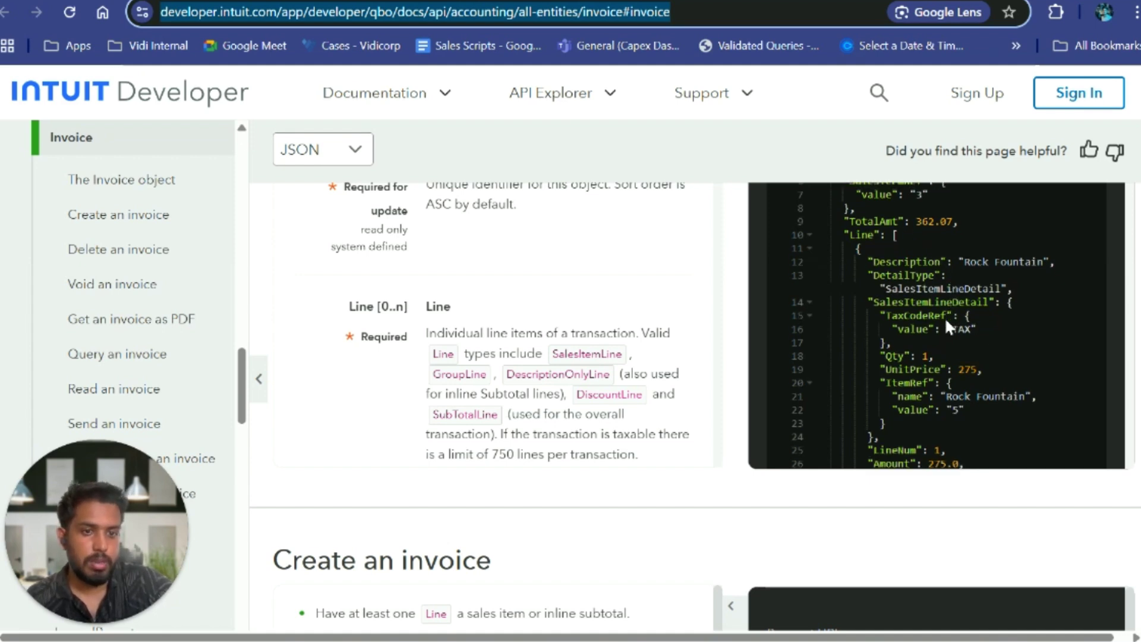
pyautogui.scroll(-5, 936, 350)
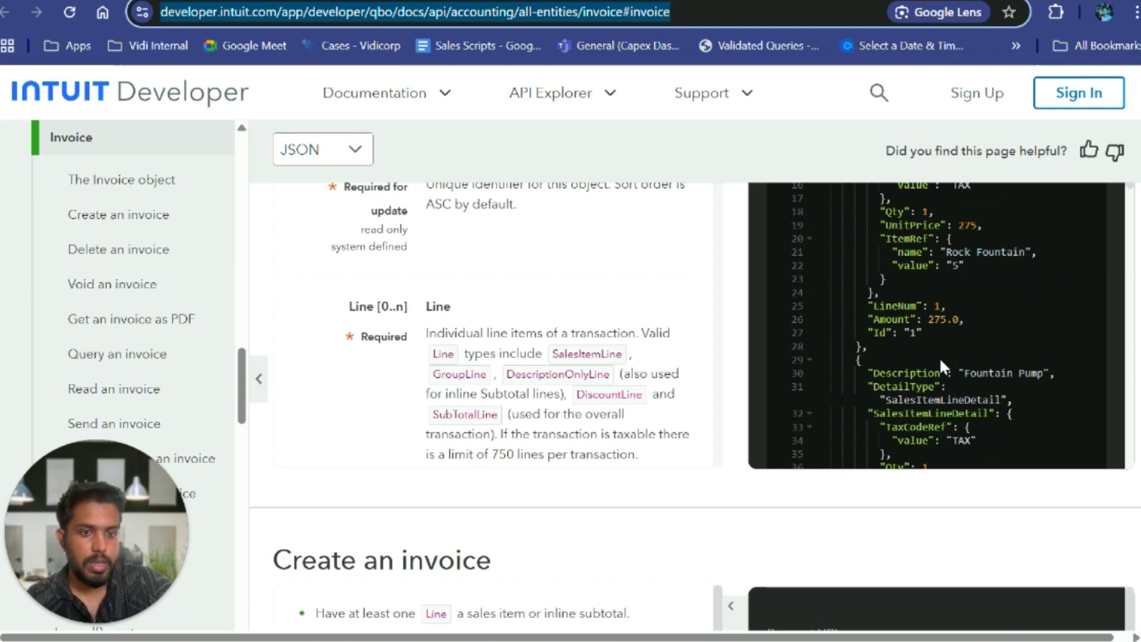
pyautogui.scroll(-3, 942, 324)
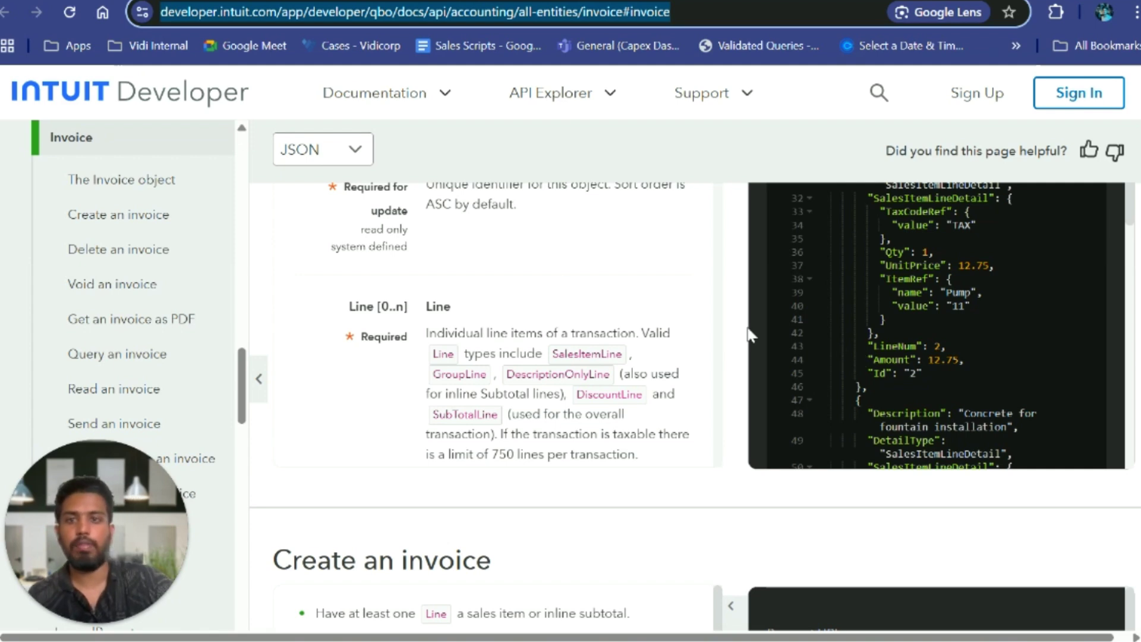
pyautogui.click(23, 237)
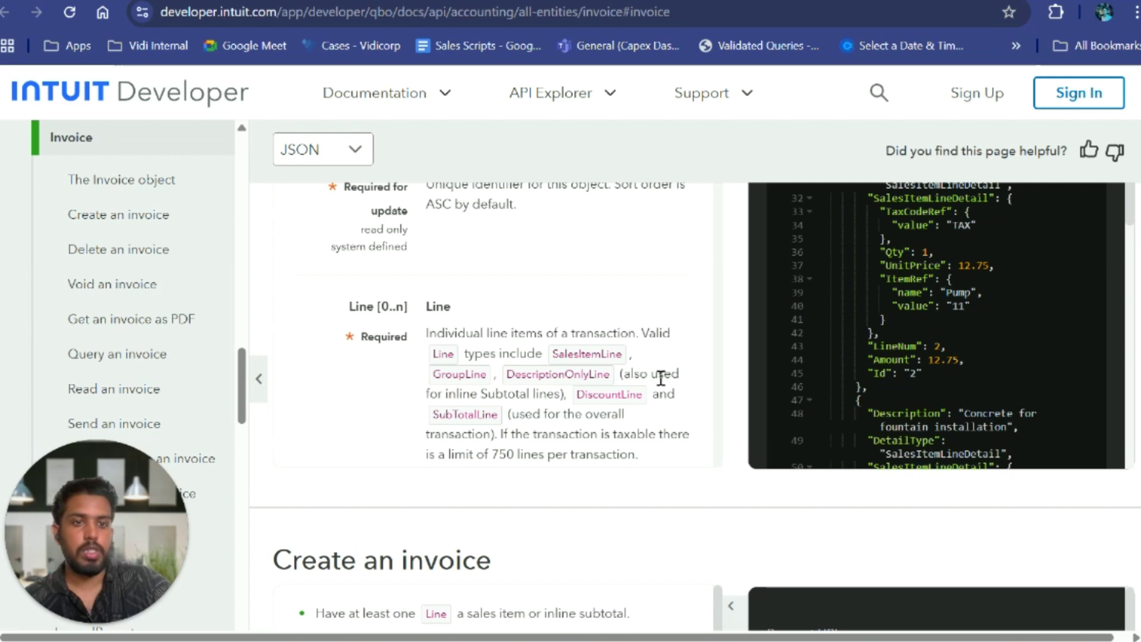
# - In the Leeward Dashboard, scroll the v_invoiceAzureStorageLinkWithStatus table right and open the Inv_status value filter
pyautogui.moveTo(752, 641)
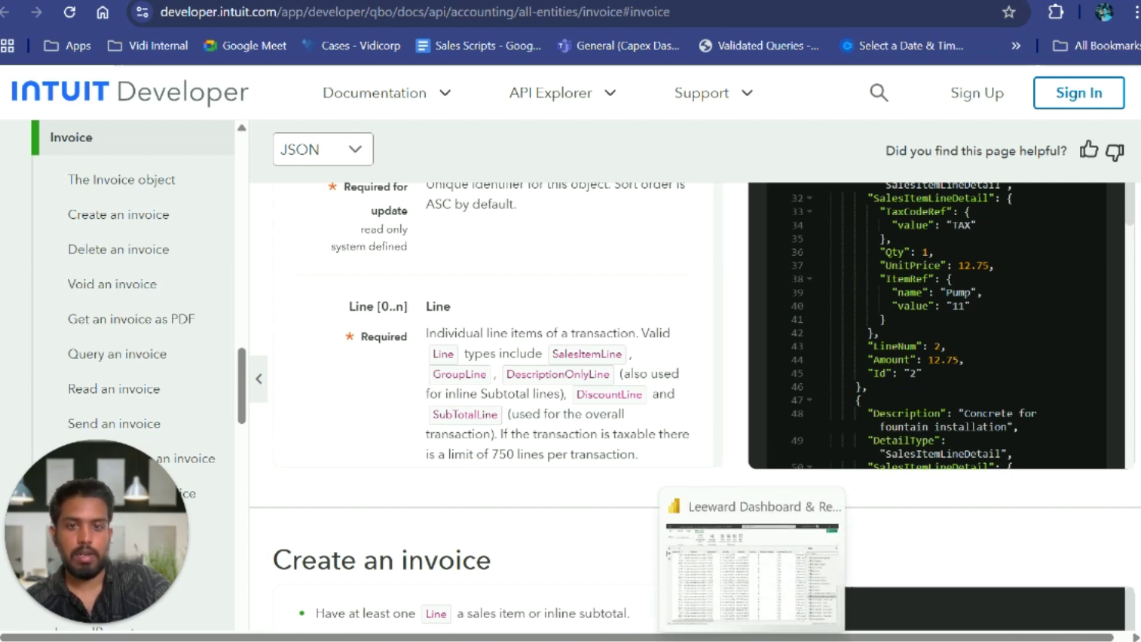
pyautogui.click(752, 567)
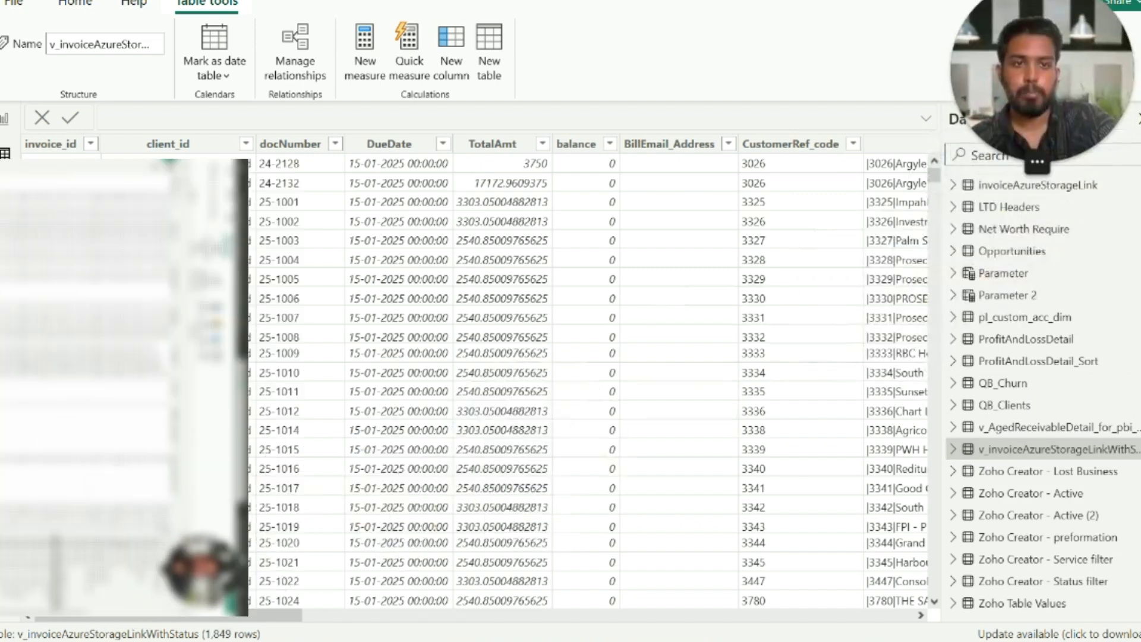
pyautogui.moveTo(190, 622); pyautogui.dragTo(200, 622)
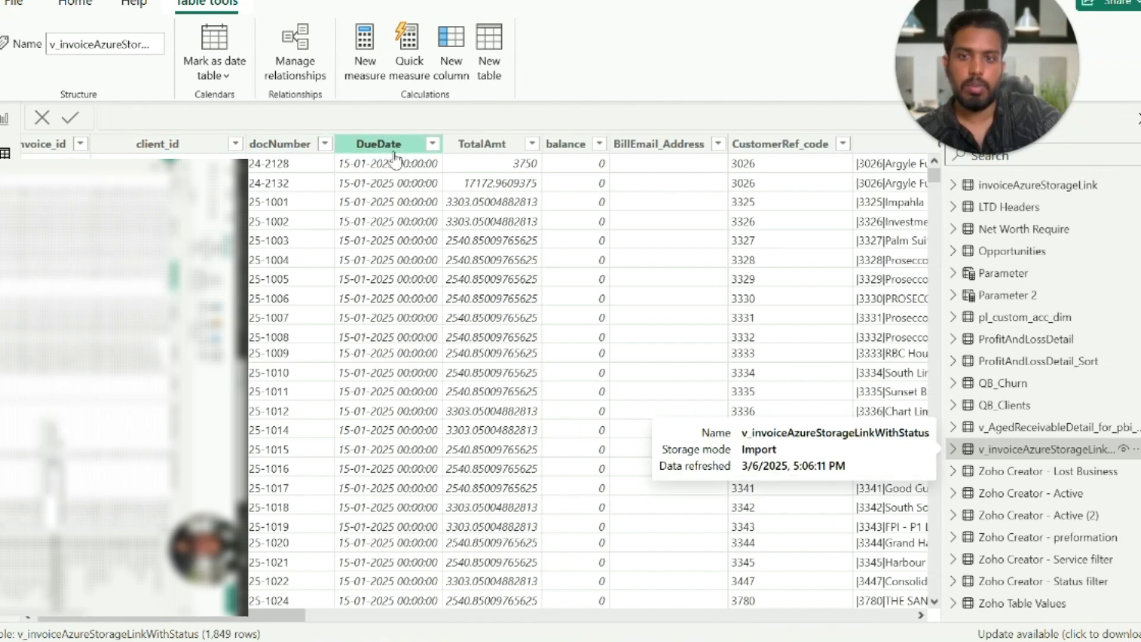
pyautogui.moveTo(229, 623); pyautogui.dragTo(420, 625)
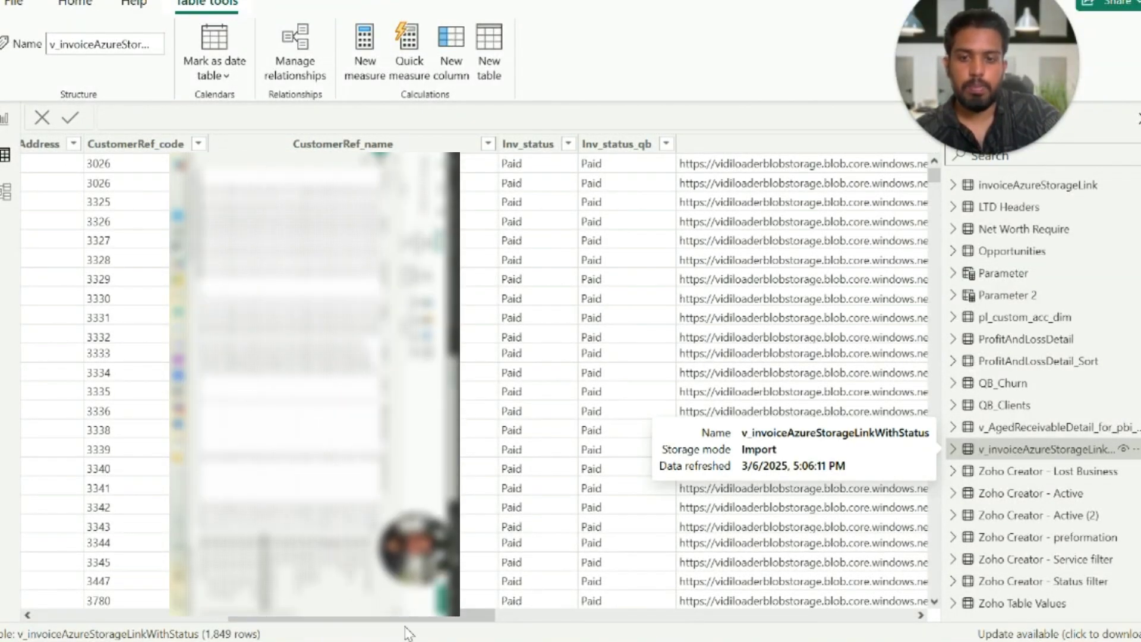
pyautogui.moveTo(425, 624); pyautogui.dragTo(471, 622)
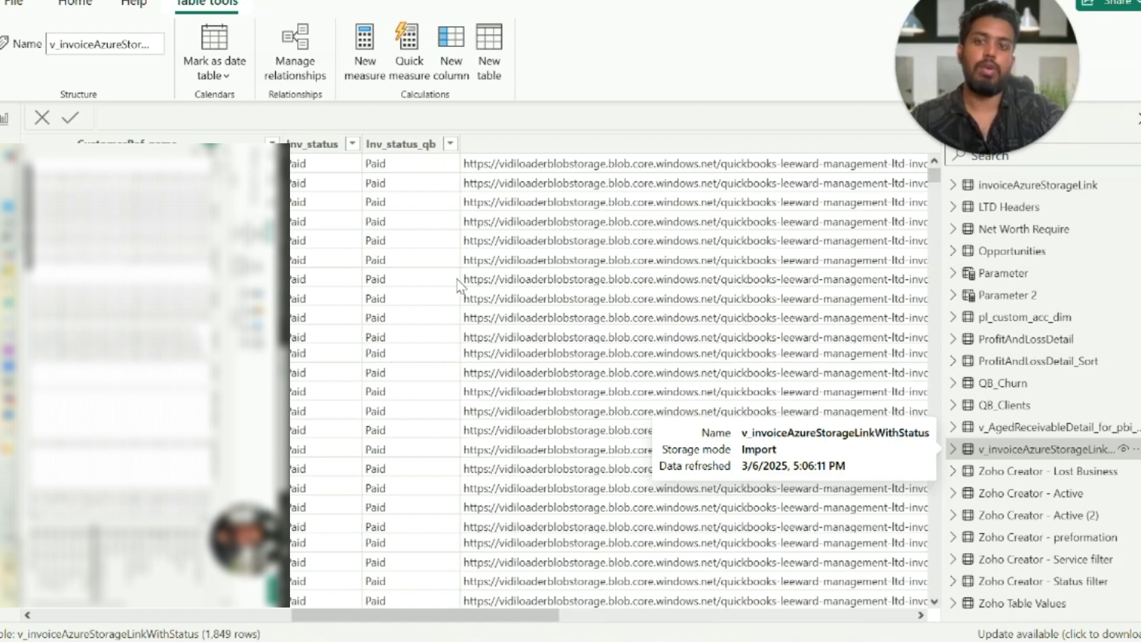
pyautogui.click(353, 145)
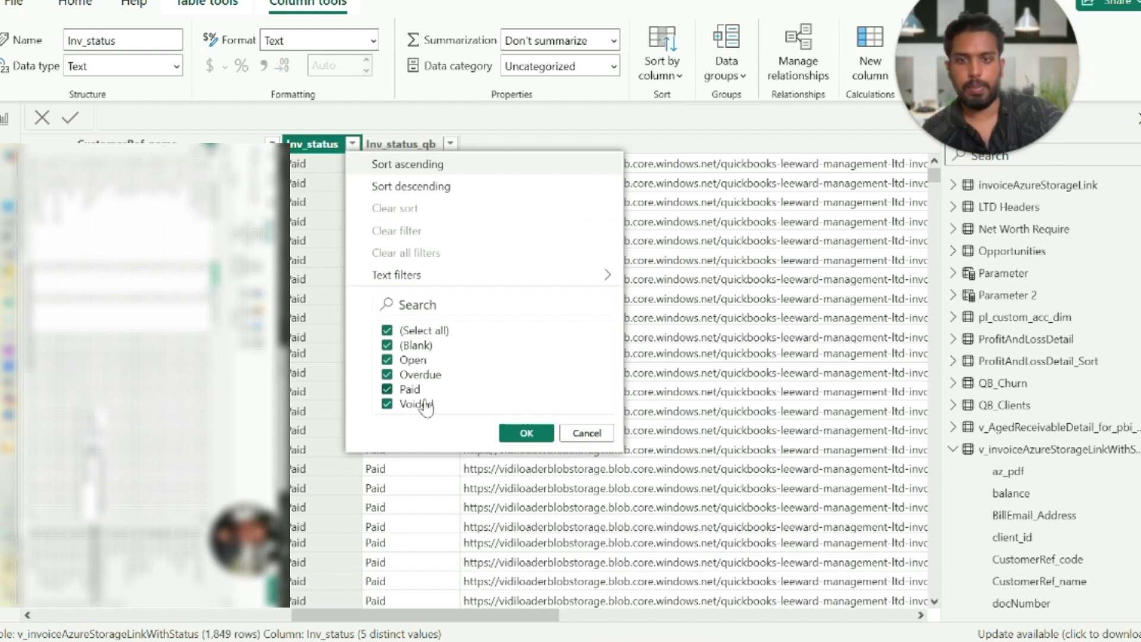
pyautogui.click(419, 332)
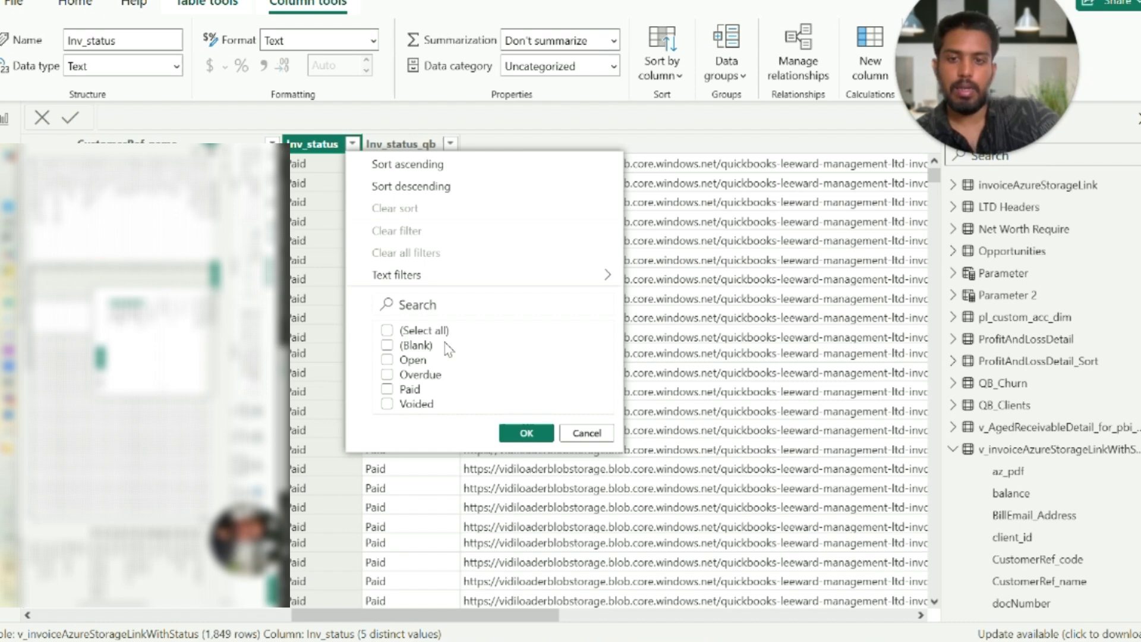
pyautogui.click(387, 359)
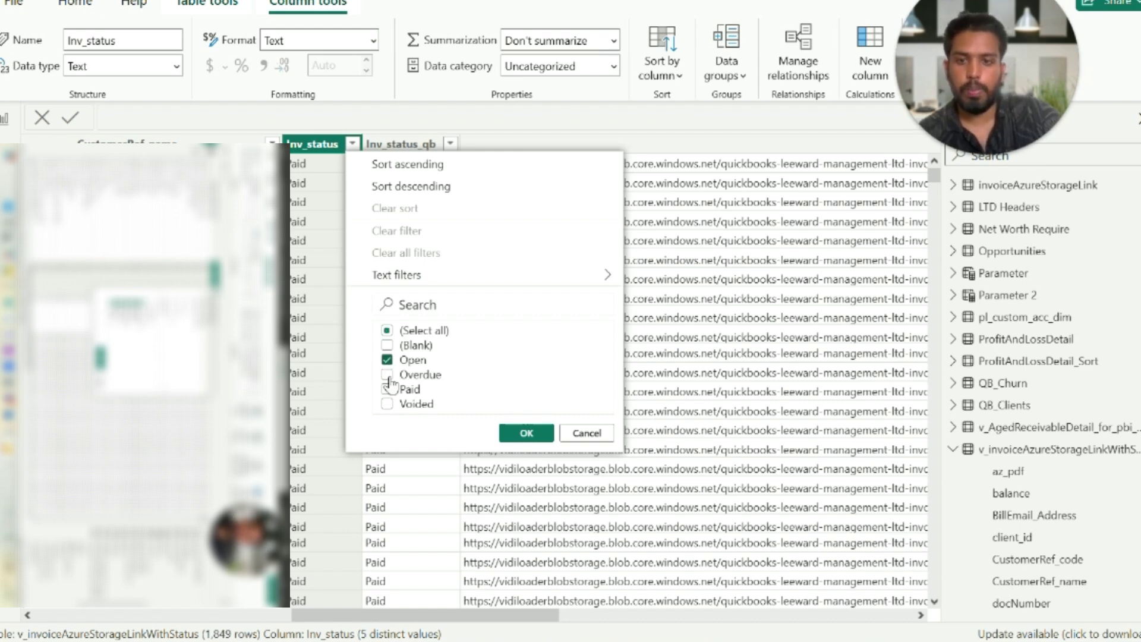
pyautogui.click(387, 374)
pyautogui.click(526, 433)
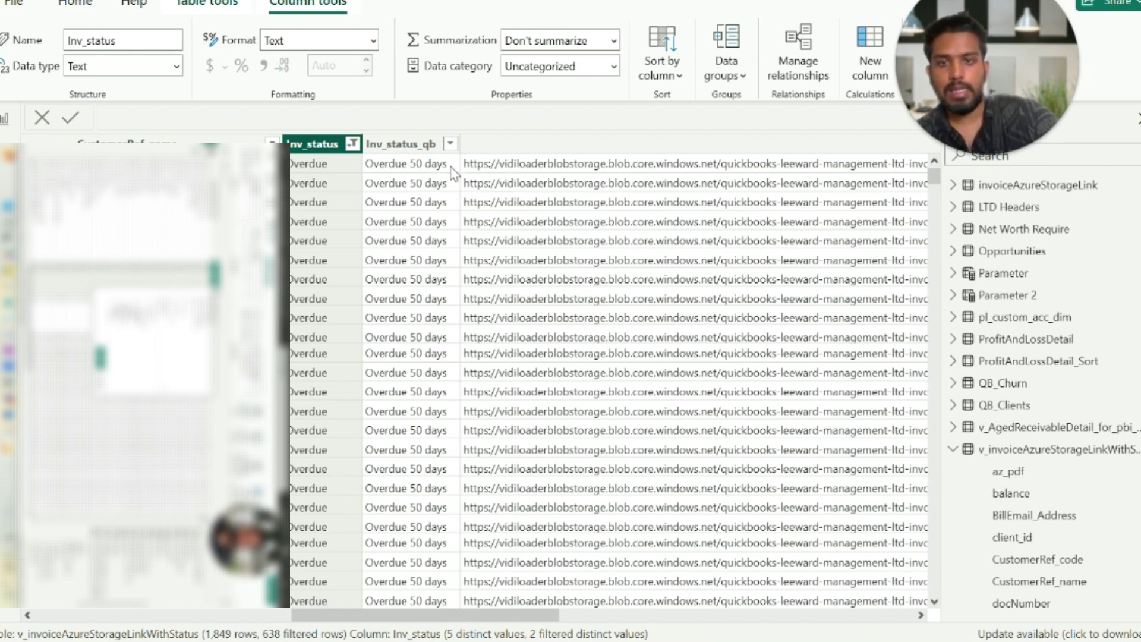
pyautogui.click(450, 145)
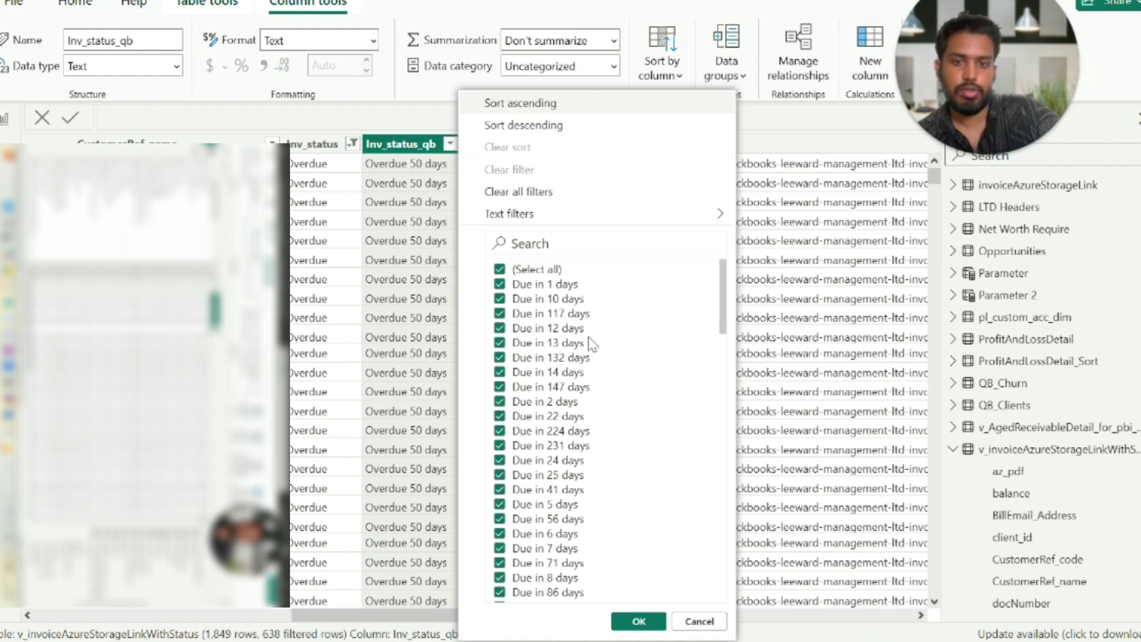
pyautogui.scroll(-10, 606, 394)
pyautogui.scroll(8, 554, 294)
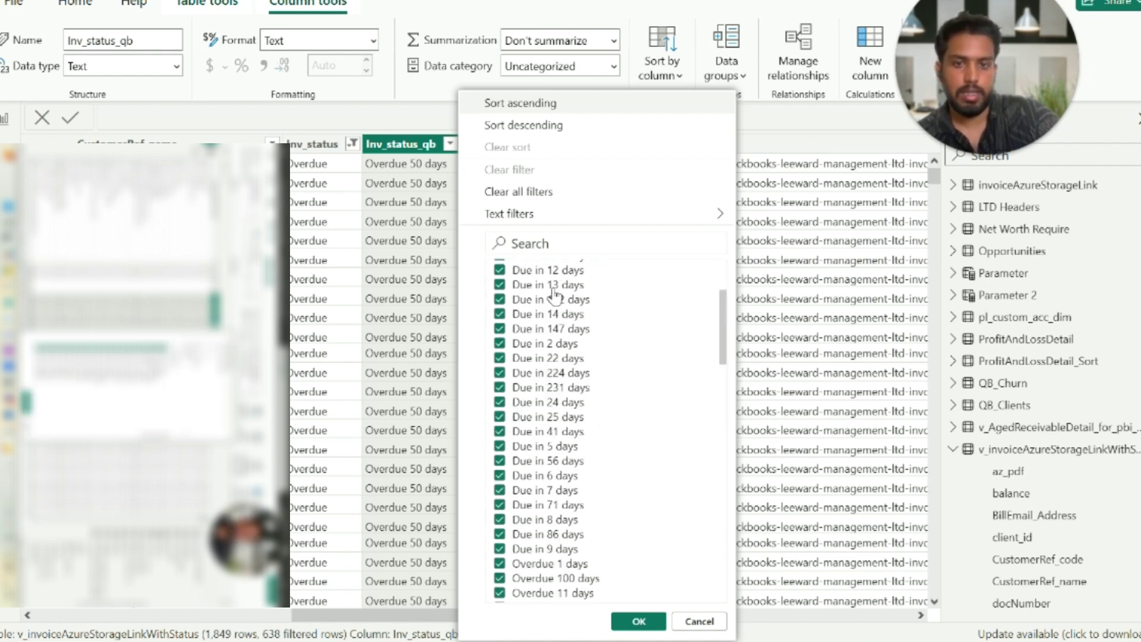
pyautogui.scroll(-10, 555, 294)
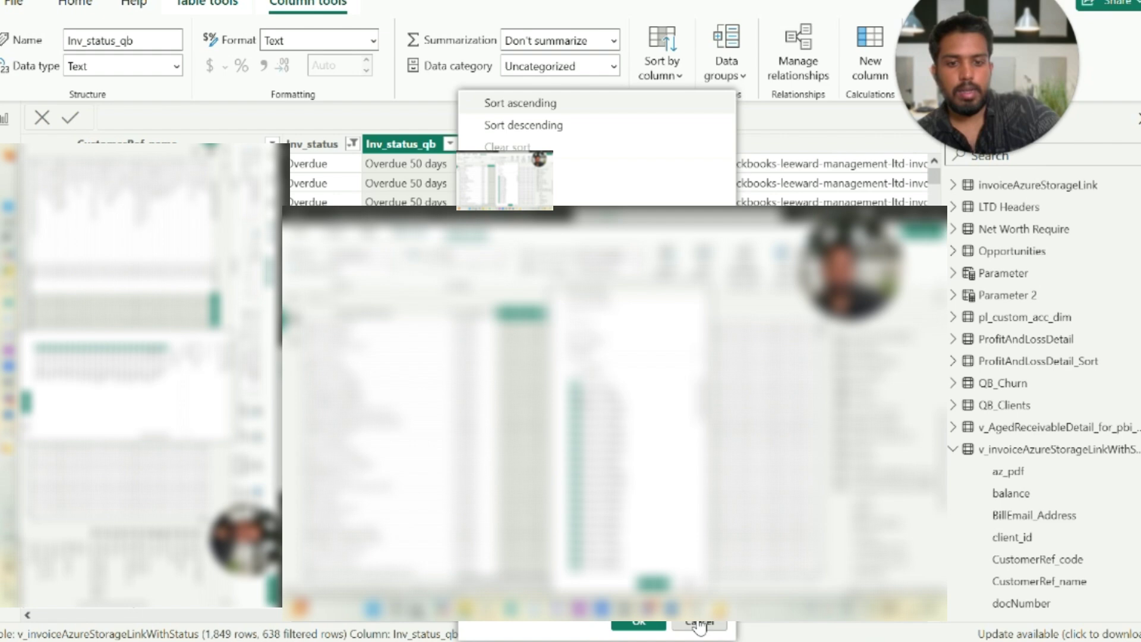
pyautogui.click(698, 621)
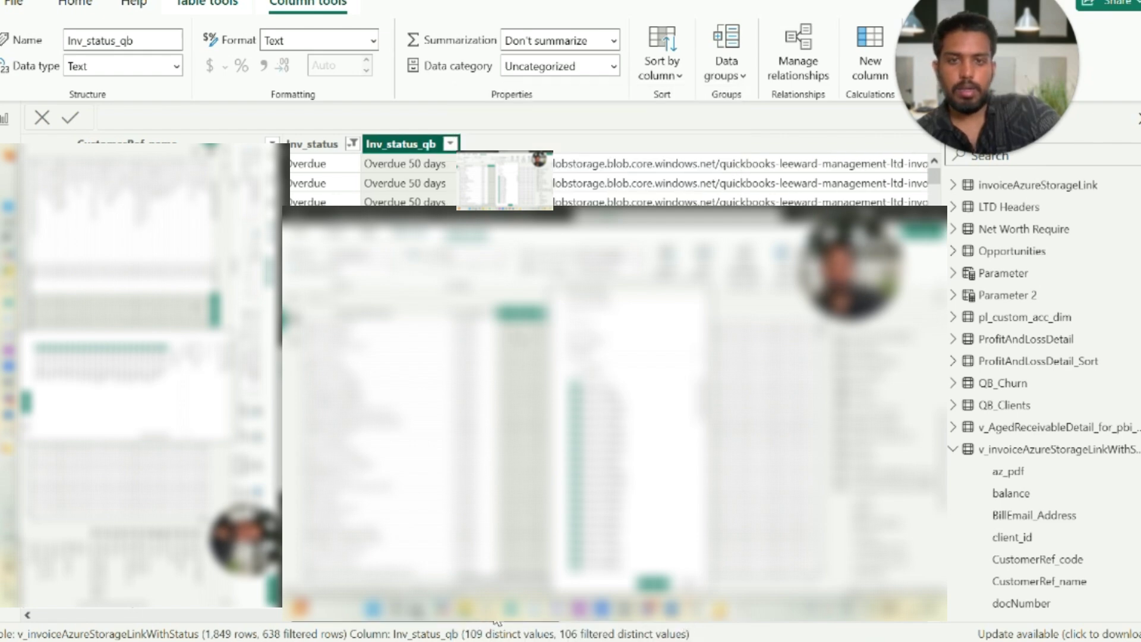
pyautogui.hscroll(10, 496, 621)
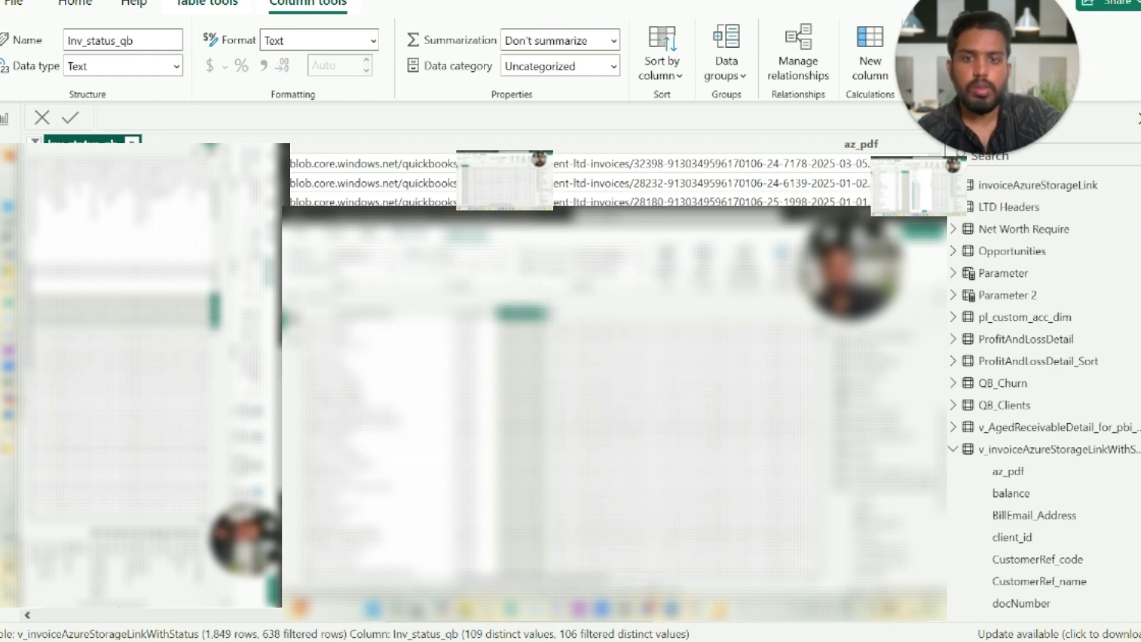
pyautogui.hscroll(-10, 821, 570)
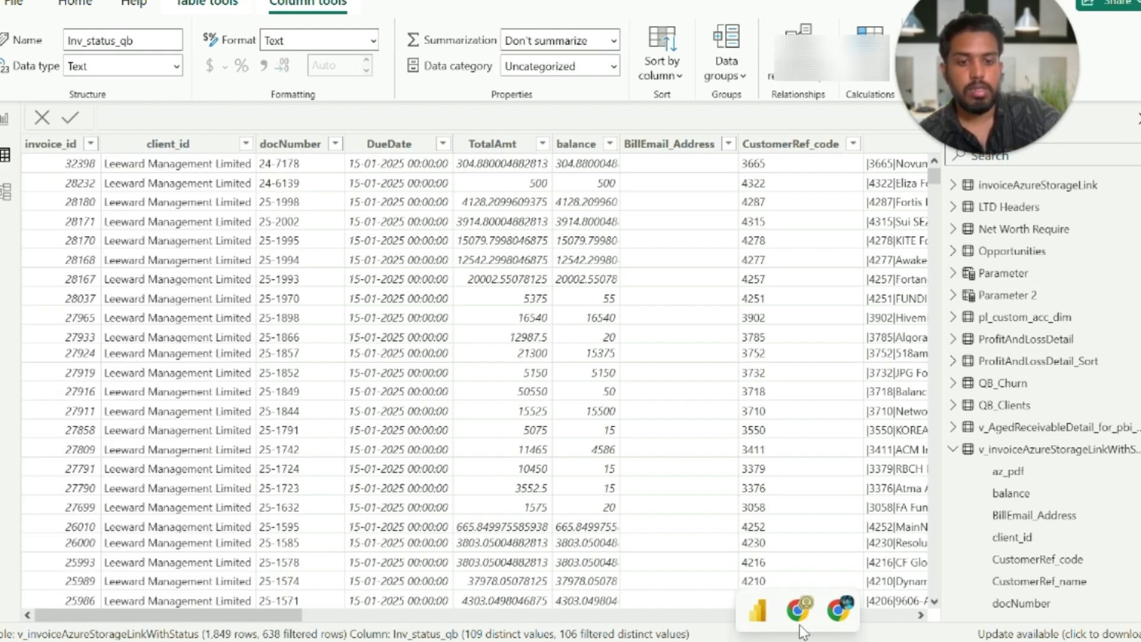
# - Show the When Created - Azure SQL to SP List flow details, then the SharePoint QuickBooks Invoice list
pyautogui.click(799, 617)
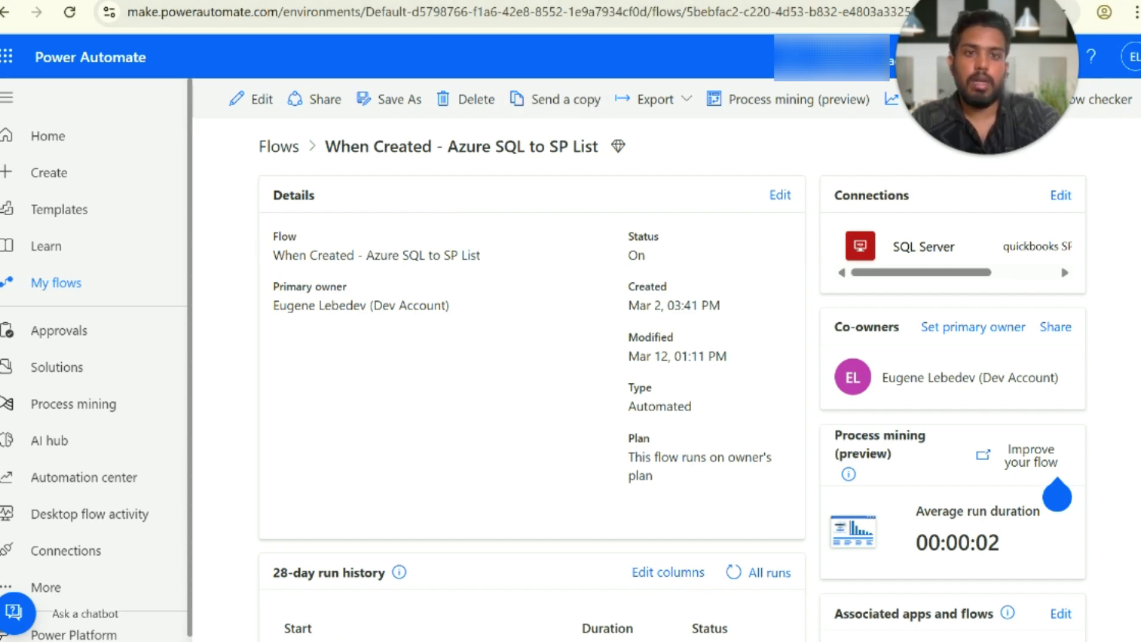
pyautogui.click(713, 1)
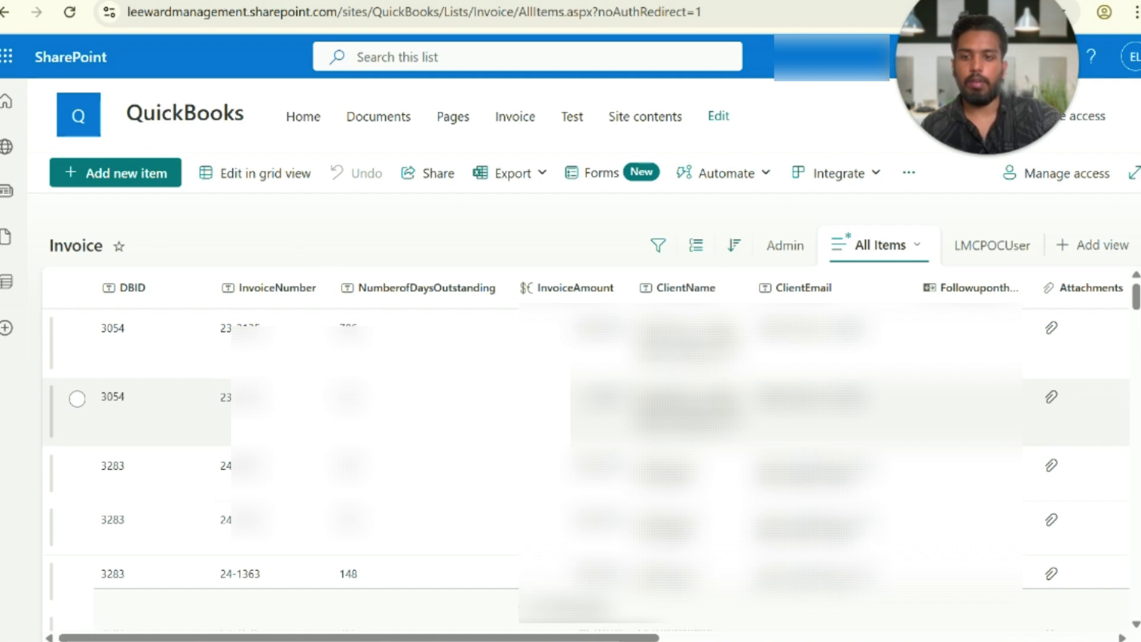
pyautogui.hscroll(10, 571, 397)
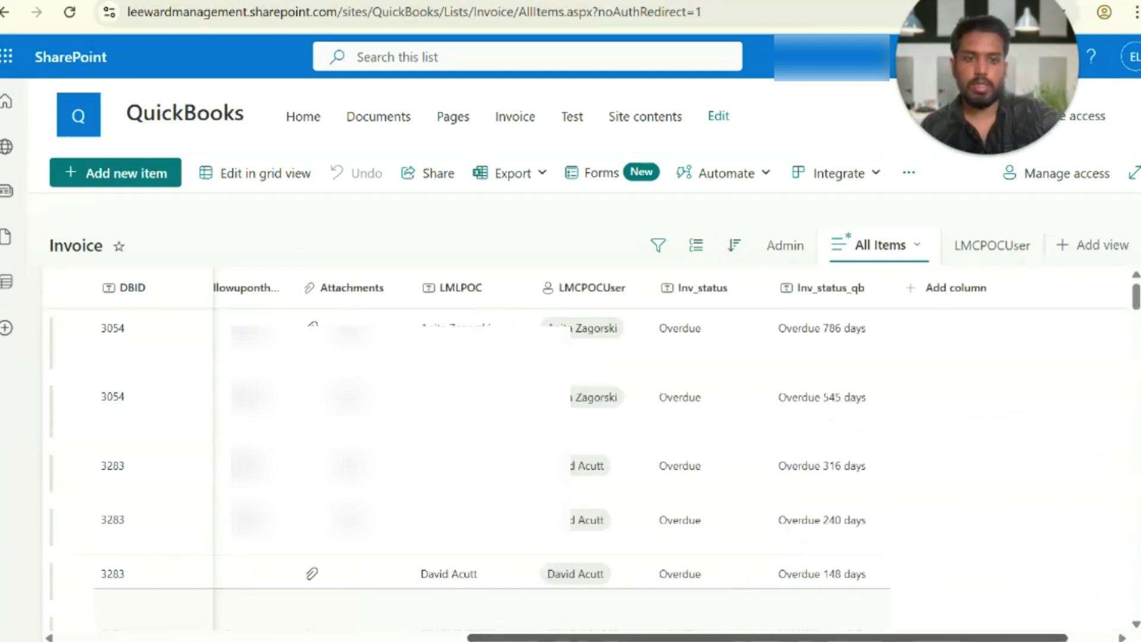
pyautogui.hscroll(-10, 570, 397)
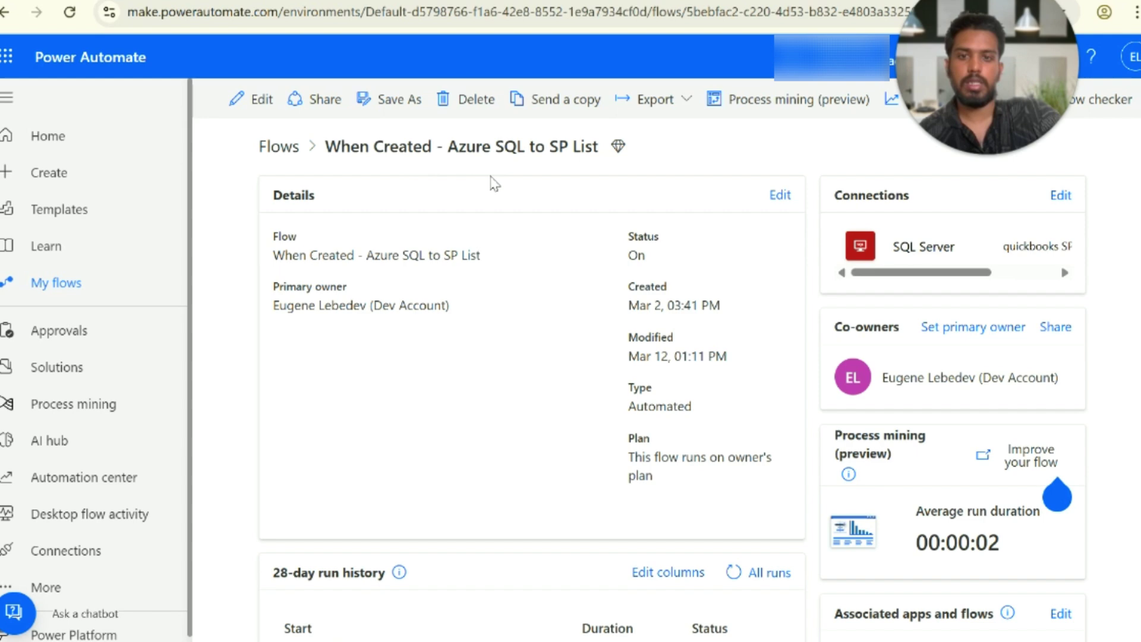
pyautogui.scroll(-3, 475, 323)
pyautogui.scroll(-3, 484, 469)
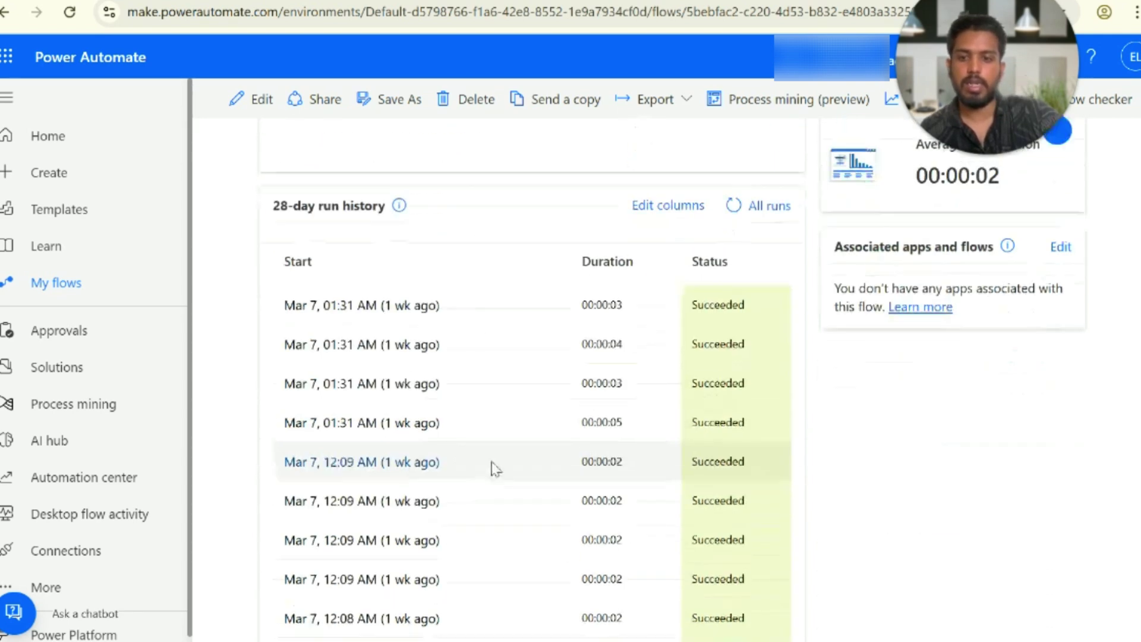
pyautogui.hotkey('ctrl', 'Tab')
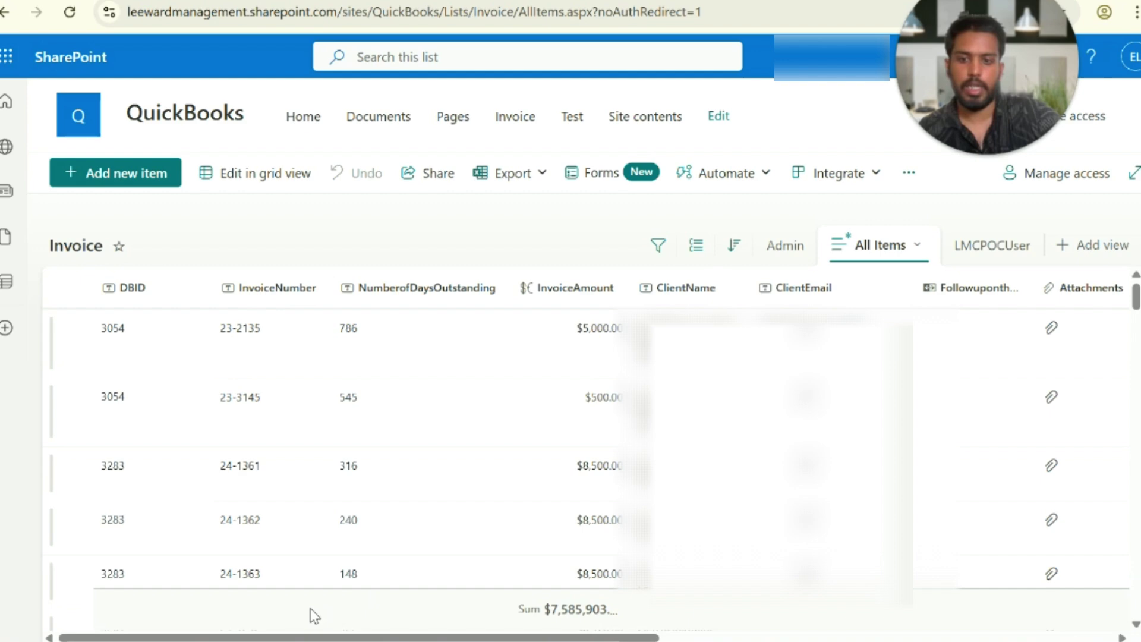
pyautogui.moveTo(327, 637)
pyautogui.mouseDown()
pyautogui.moveTo(796, 639)
pyautogui.moveTo(336, 637)
pyautogui.mouseUp()
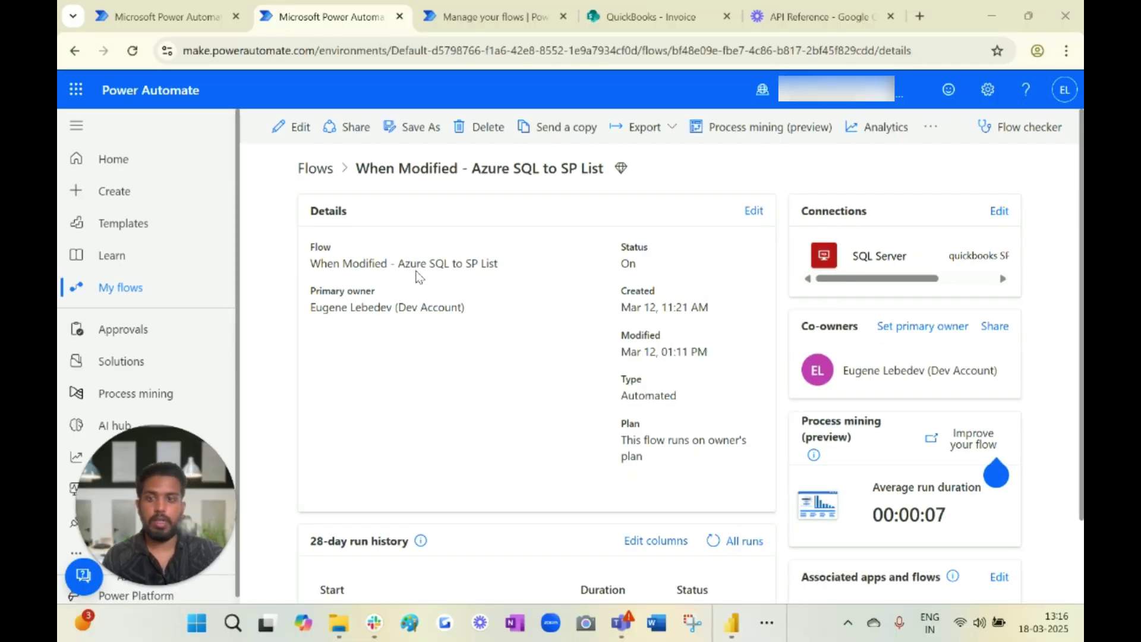
pyautogui.scroll(-2, 437, 243)
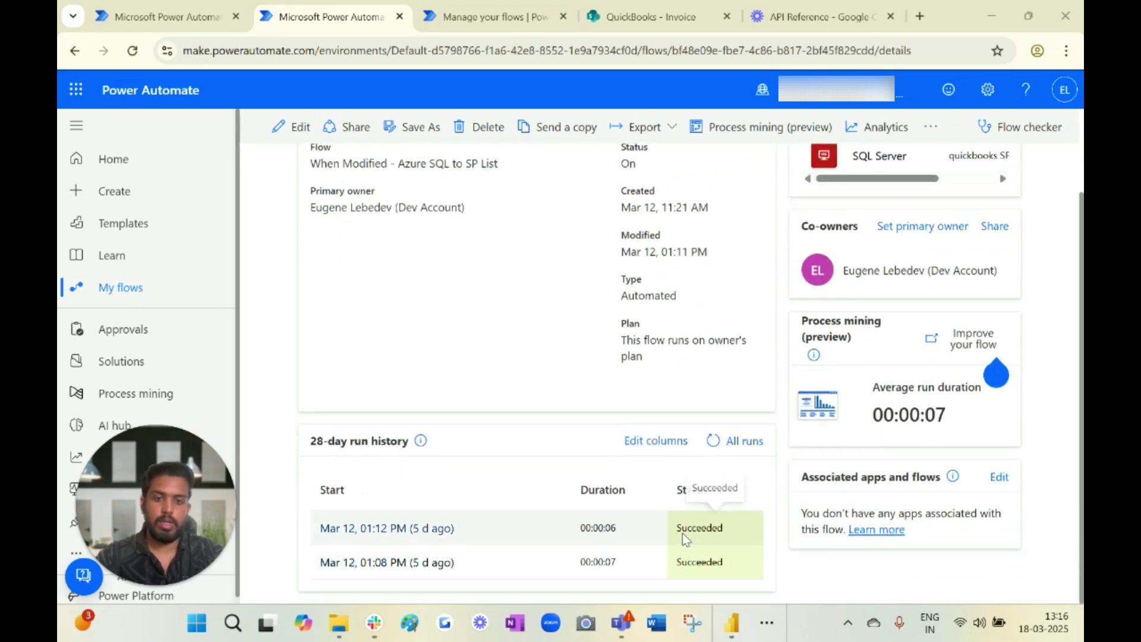
pyautogui.scroll(2, 496, 410)
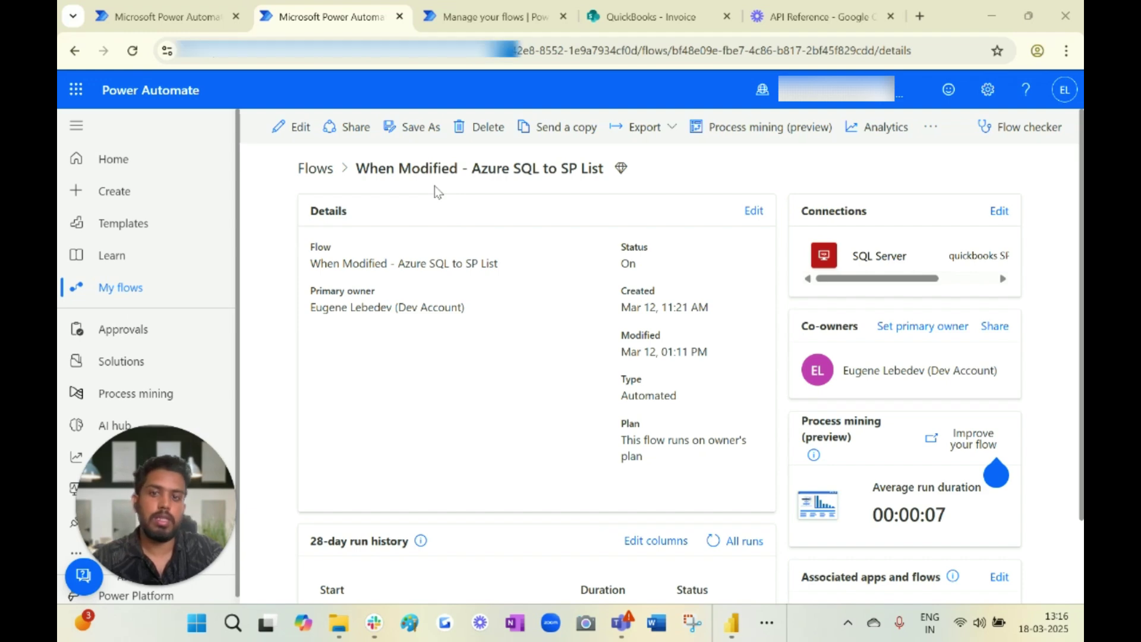
pyautogui.click(594, 23)
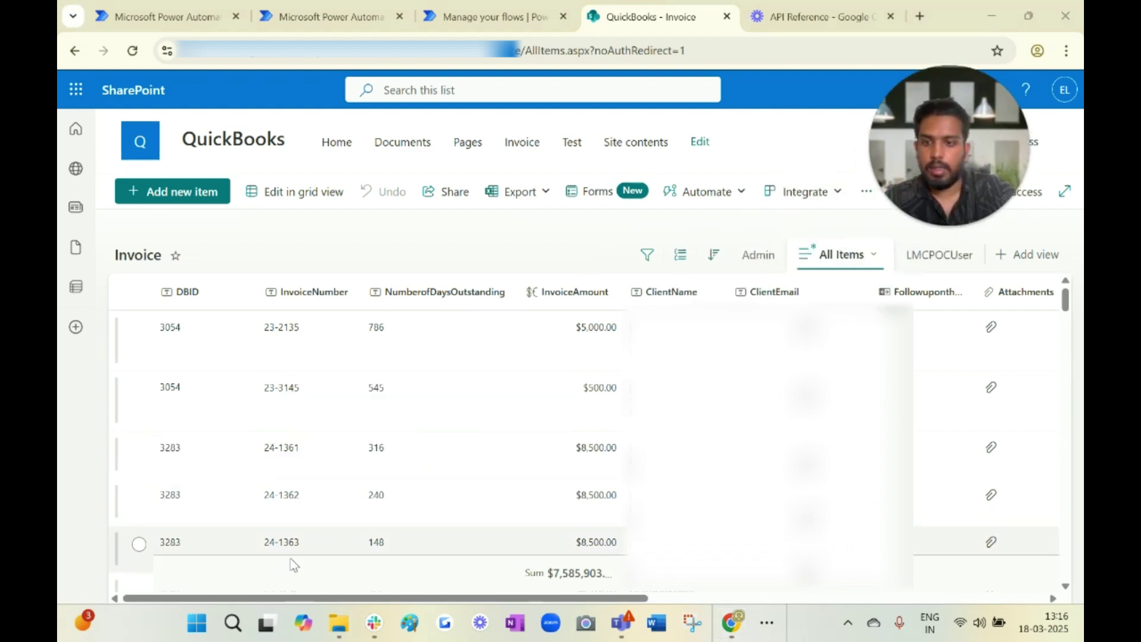
# - Scroll across the Invoice list to check the overdue days, then select invoice 23-2135
pyautogui.moveTo(270, 599); pyautogui.dragTo(597, 598)
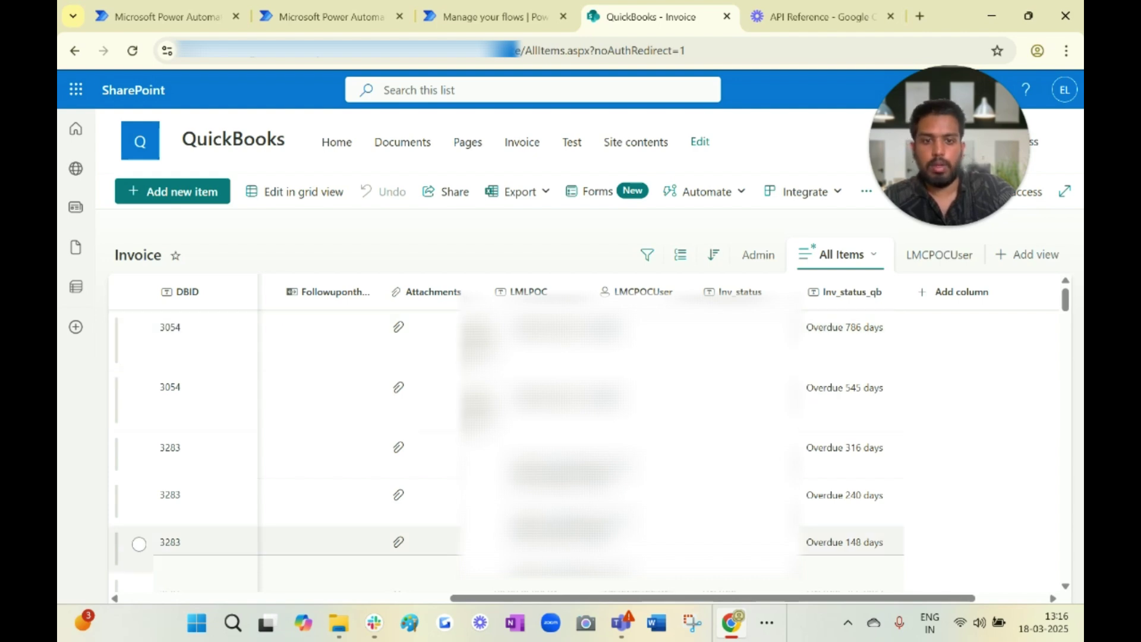
pyautogui.moveTo(596, 597); pyautogui.dragTo(269, 597)
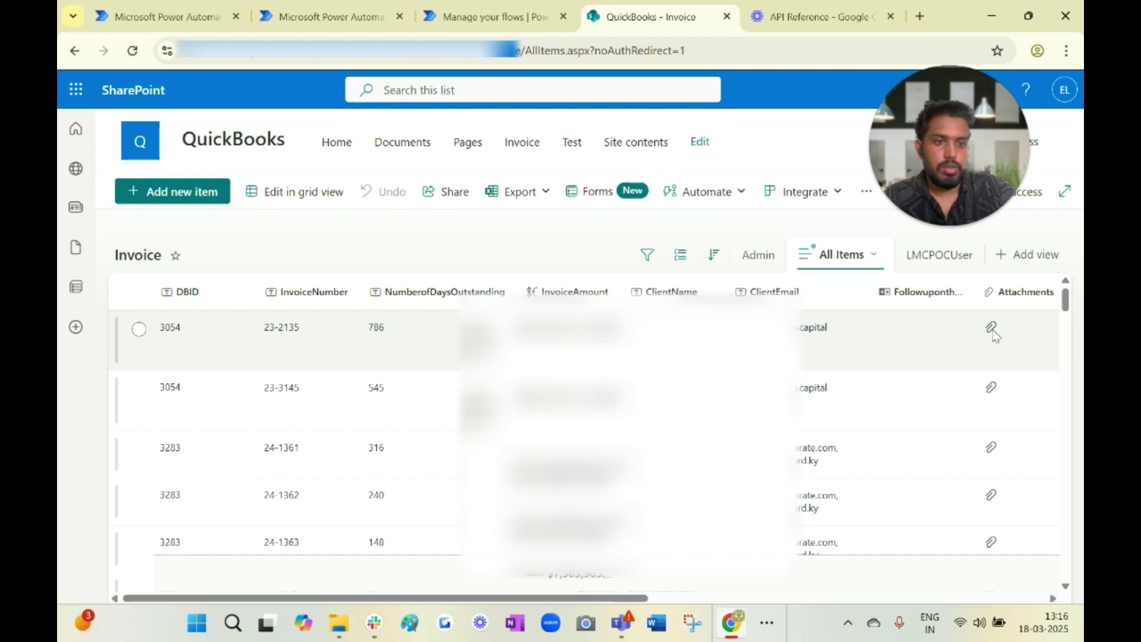
pyautogui.click(991, 333)
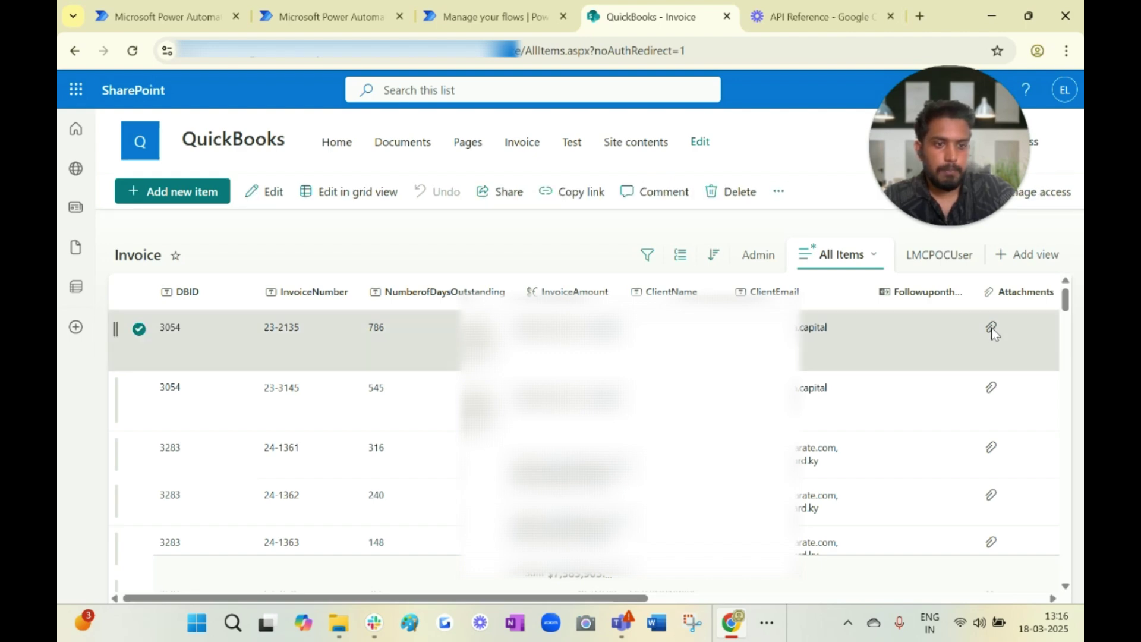
# - Open the full details of invoice 23-2135 after signing in
pyautogui.click(992, 323)
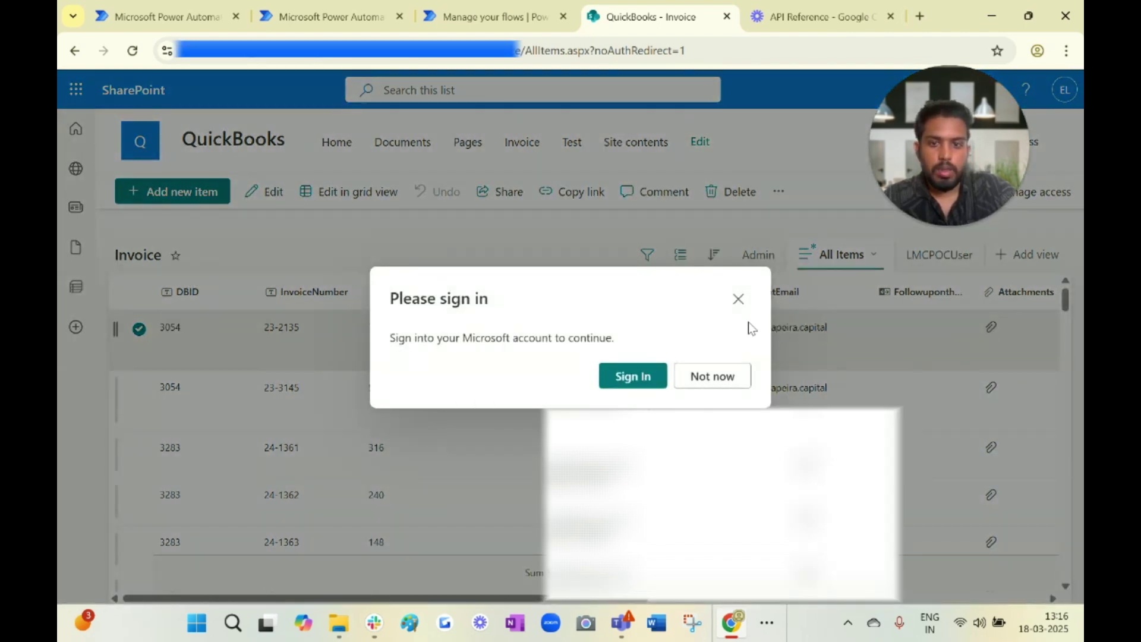
pyautogui.click(644, 377)
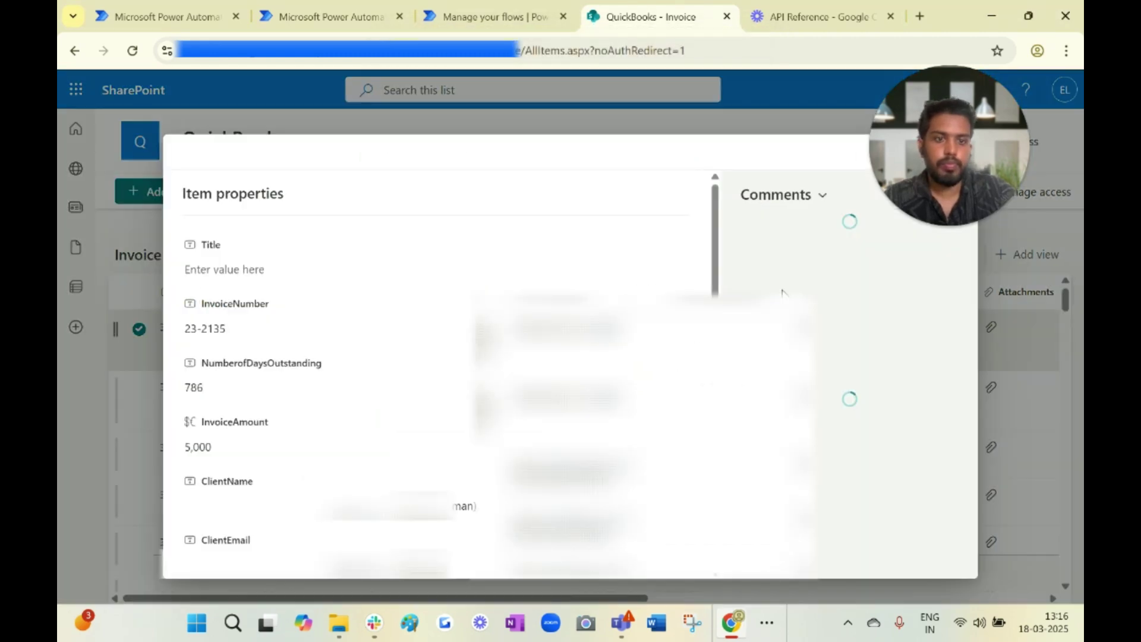
pyautogui.scroll(-15, 688, 331)
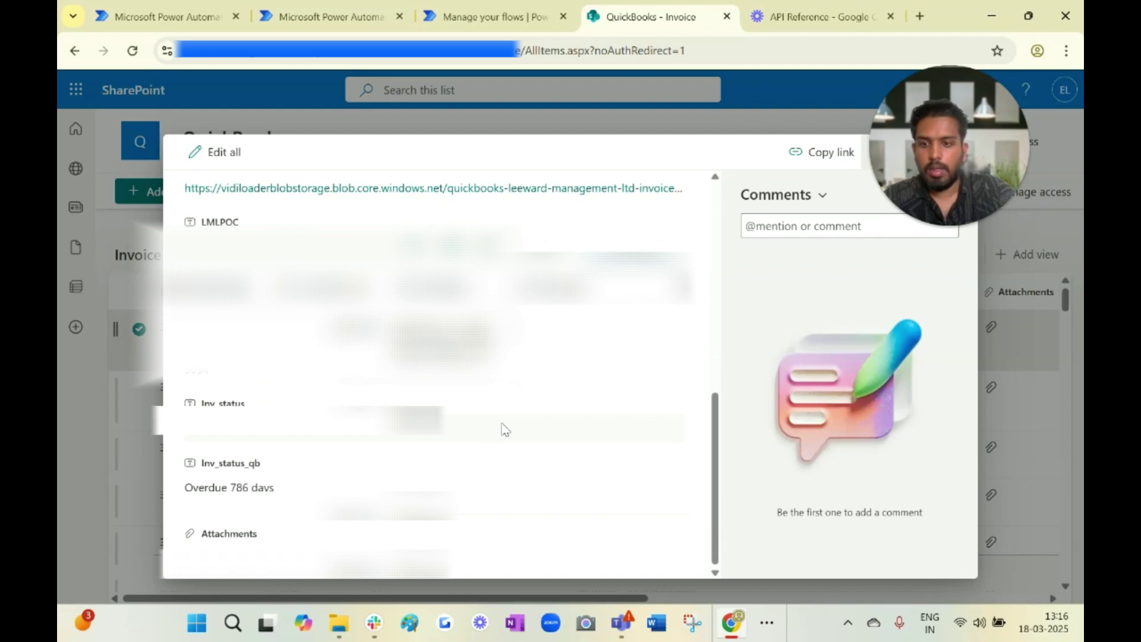
# - View the invoice's attached PDF showing USD 5,000.00 balance due, then close the item details
pyautogui.click(275, 553)
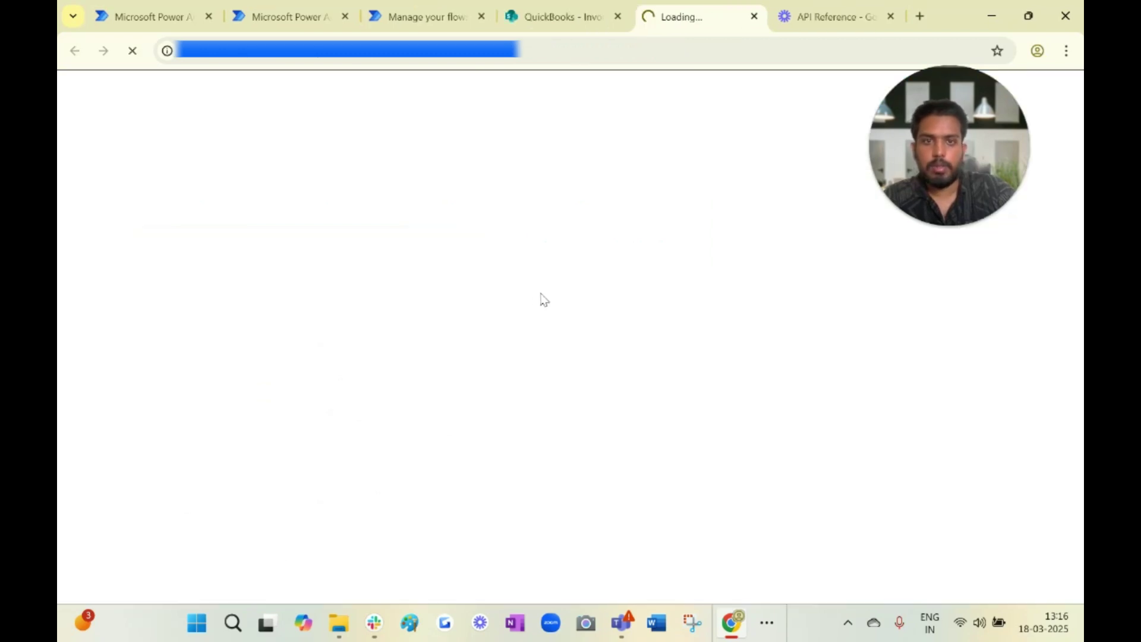
pyautogui.scroll(-4, 616, 260)
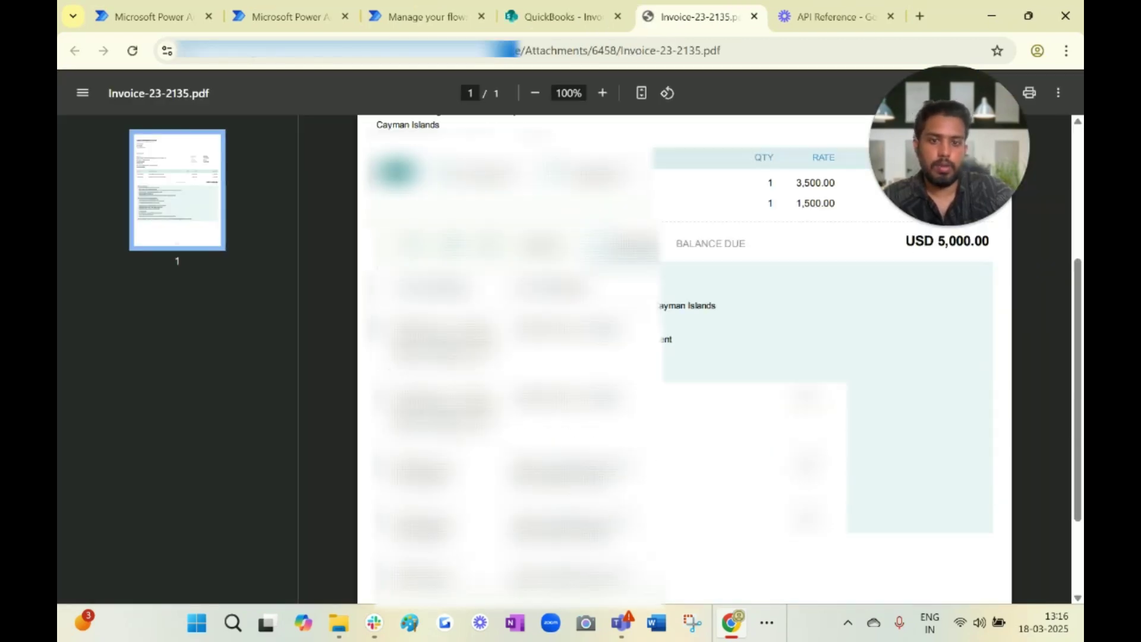
pyautogui.scroll(-4, 616, 297)
pyautogui.scroll(5, 617, 297)
pyautogui.click(555, 16)
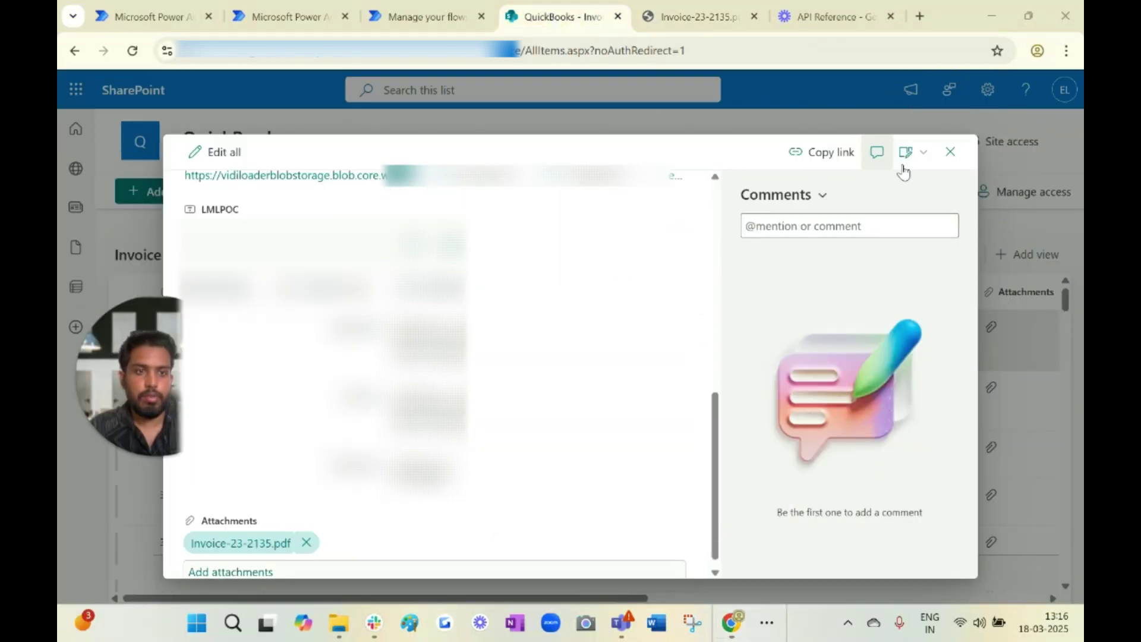
pyautogui.click(950, 152)
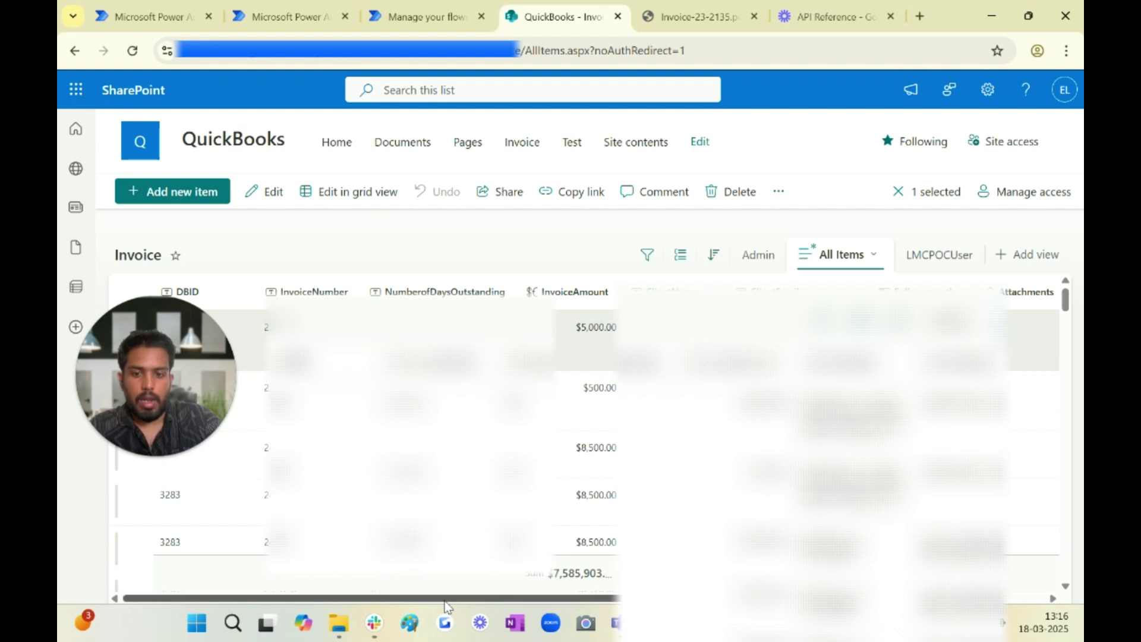
pyautogui.moveTo(447, 599); pyautogui.dragTo(955, 588)
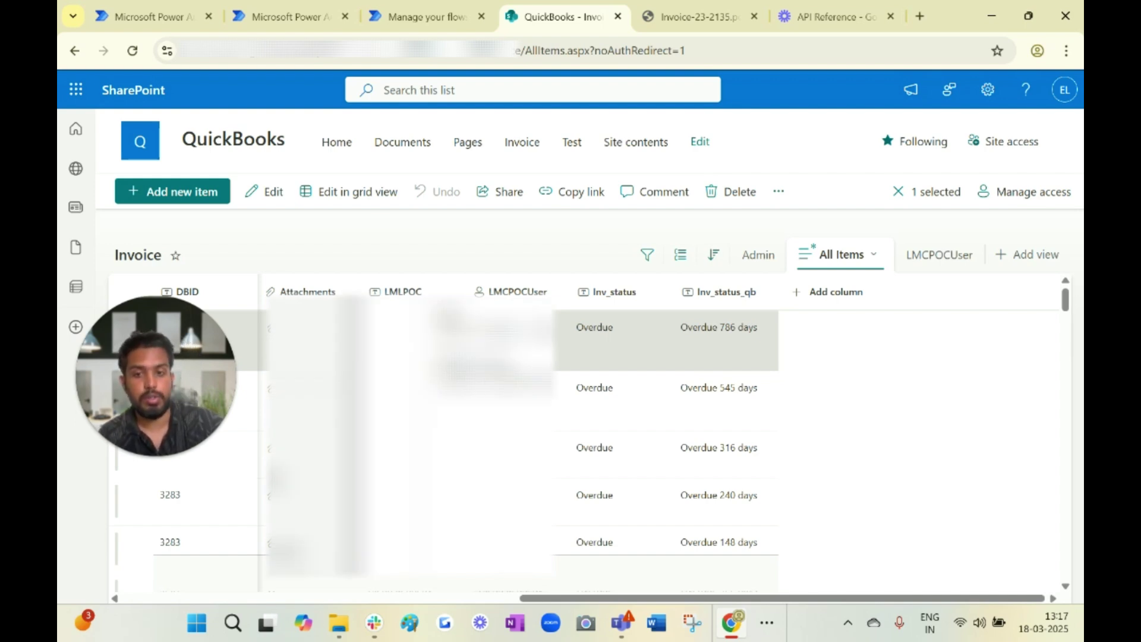
pyautogui.moveTo(538, 598); pyautogui.dragTo(145, 603)
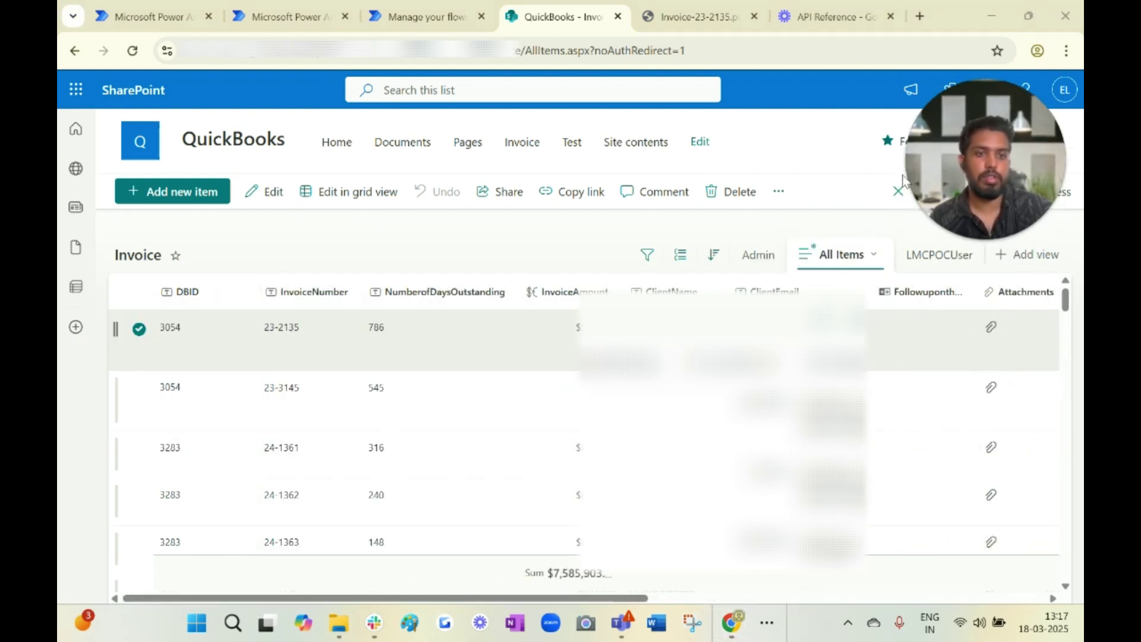
pyautogui.click(1064, 90)
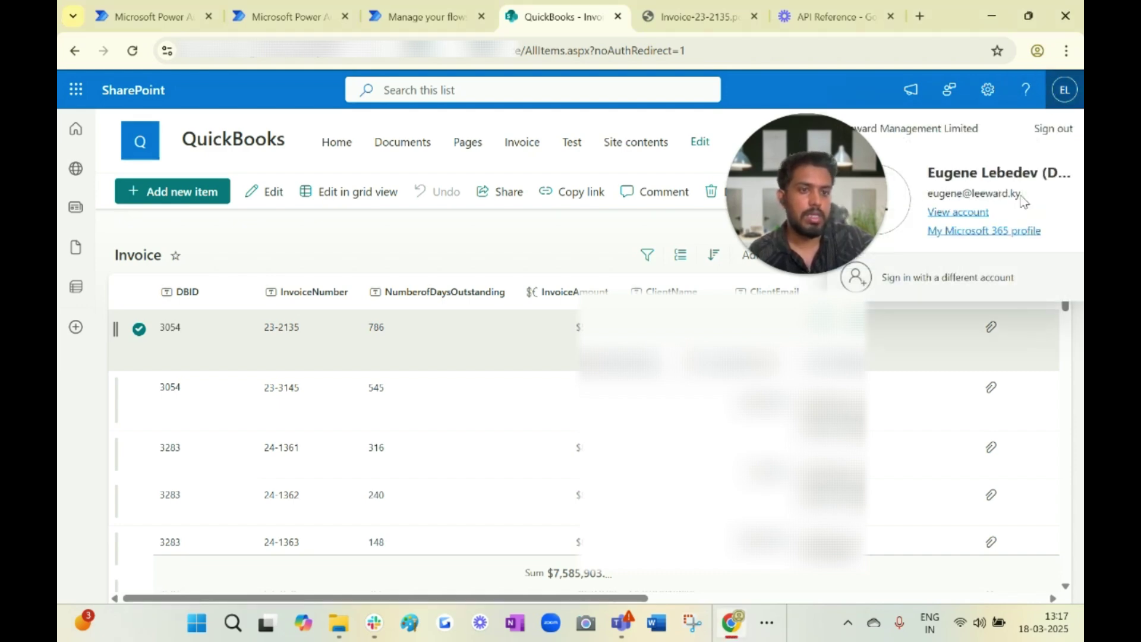
pyautogui.click(1065, 86)
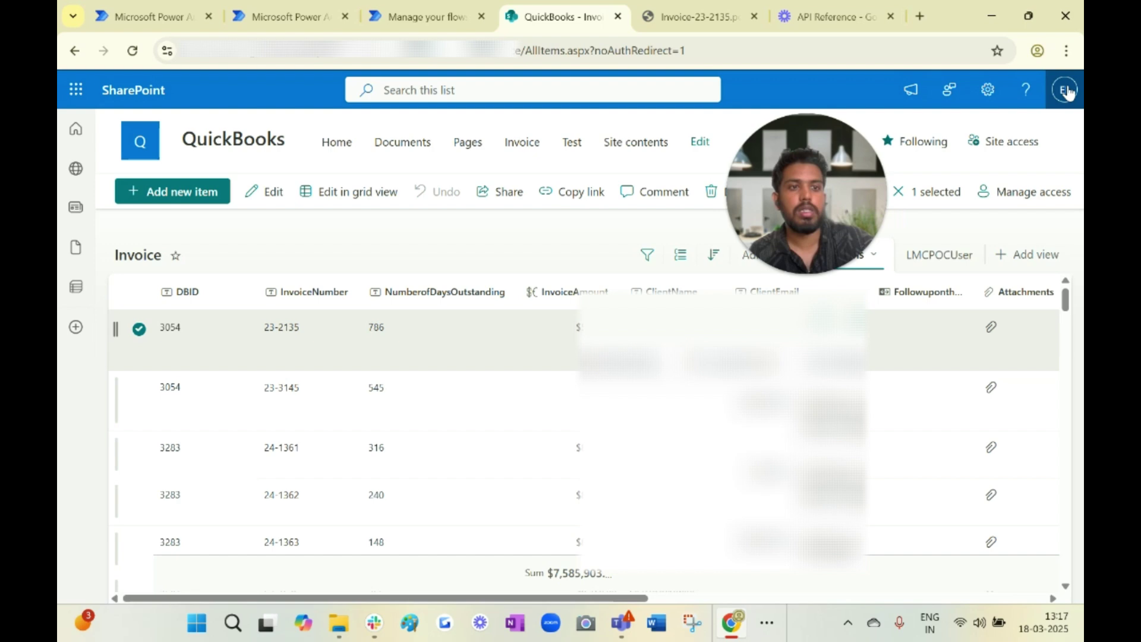
pyautogui.click(1066, 91)
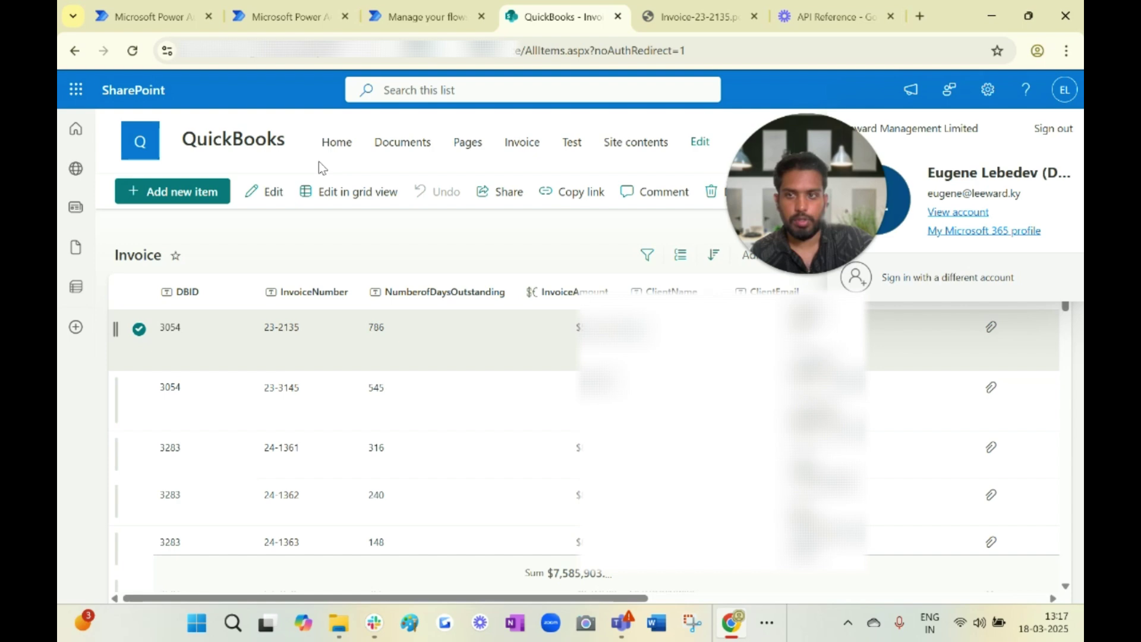
pyautogui.click(132, 50)
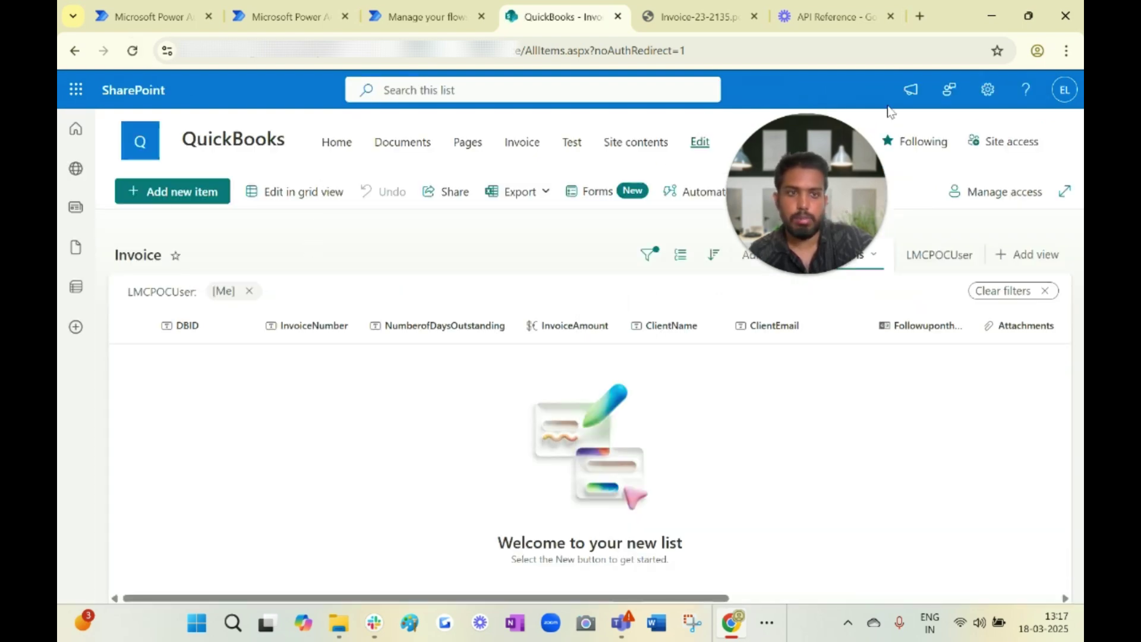
pyautogui.click(1064, 90)
pyautogui.click(1064, 90)
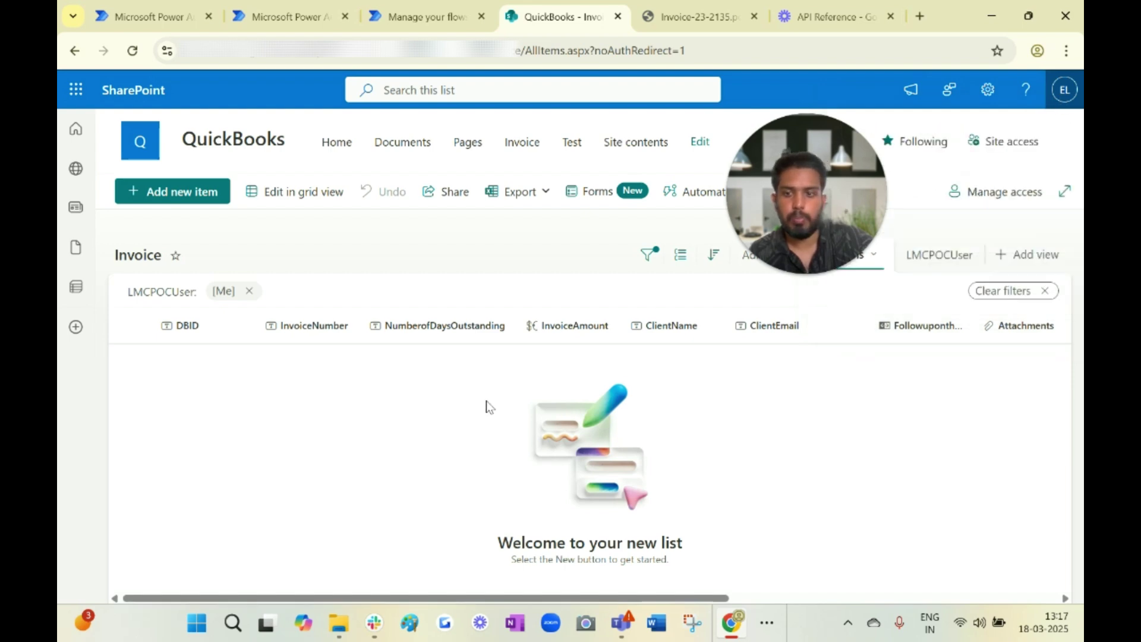
pyautogui.moveTo(305, 598); pyautogui.dragTo(212, 600)
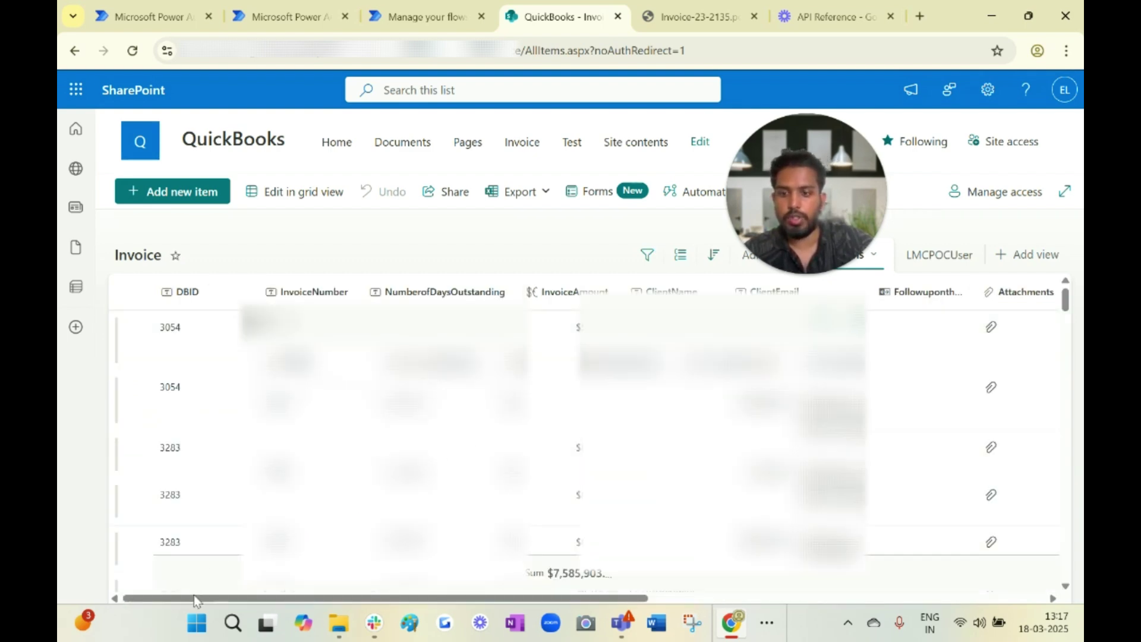
pyautogui.moveTo(689, 598); pyautogui.dragTo(299, 598)
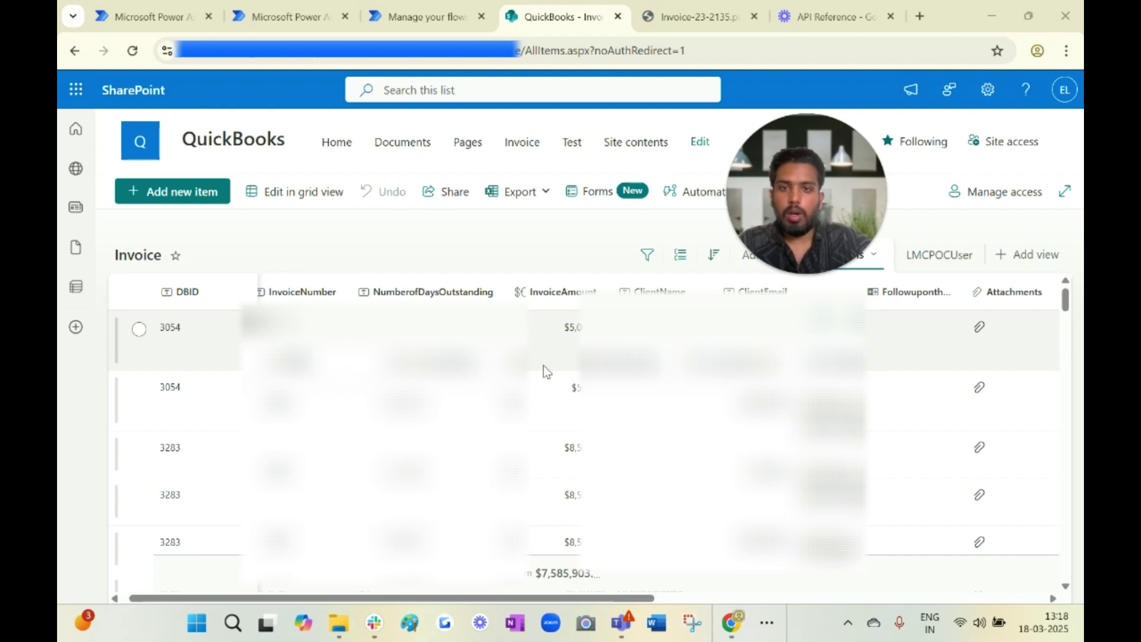
# - Switch to the 'Manage your flow' tab and scroll through the invoice reminder flow's details
pyautogui.click(418, 19)
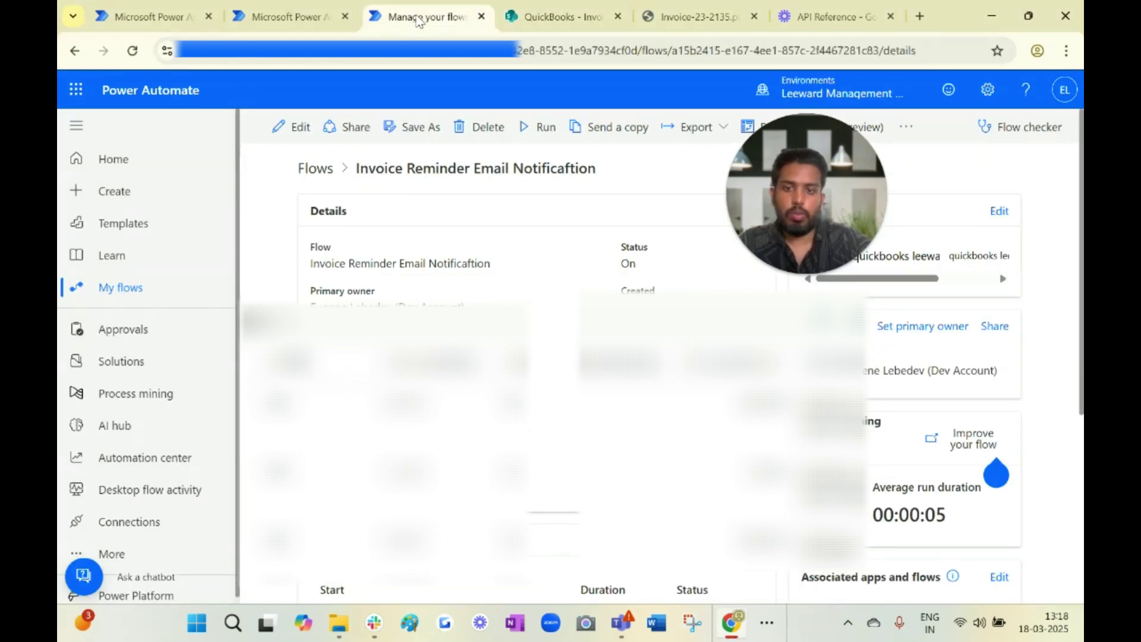
pyautogui.scroll(-1, 470, 309)
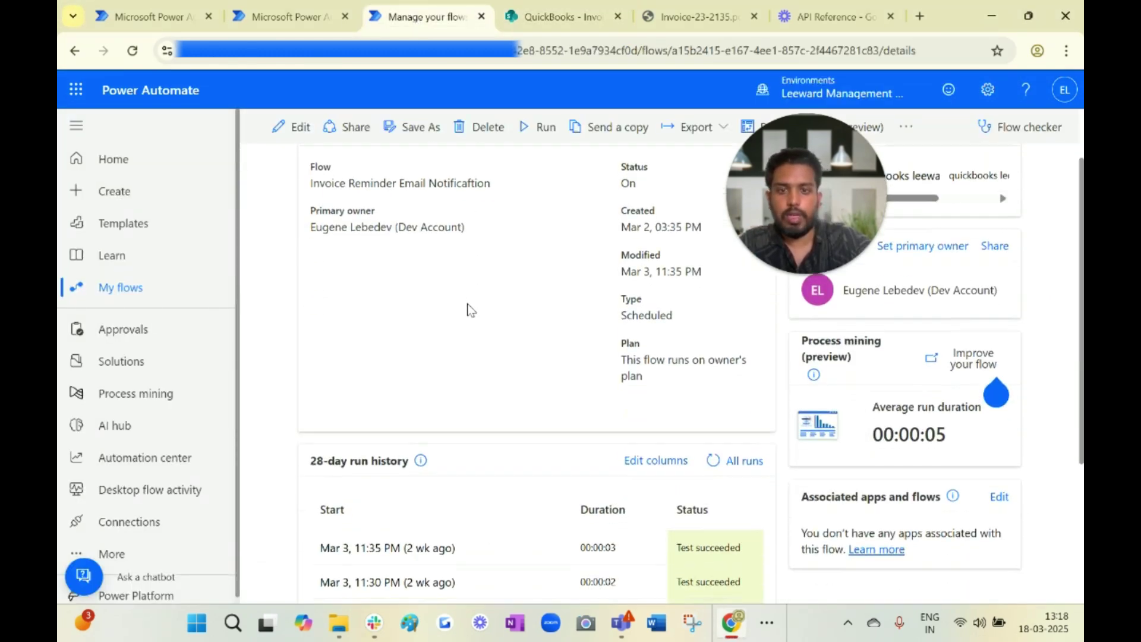
pyautogui.scroll(1, 475, 314)
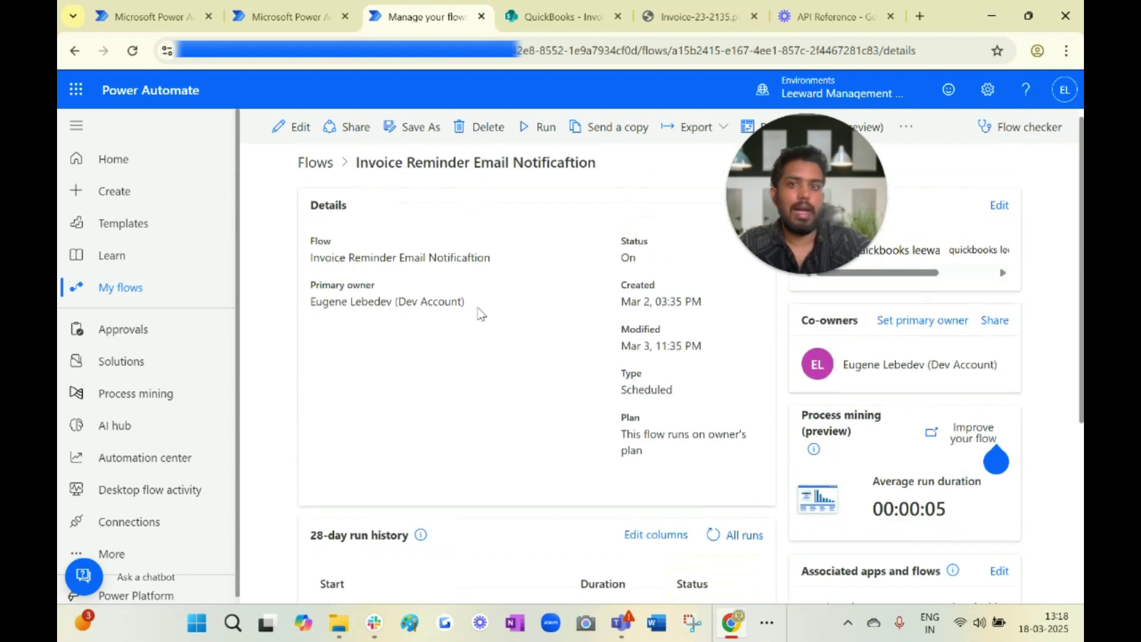
# - Switch back to the 'QuickBooks - Invoice' tab showing invoices 23-2135 through 24-1363
pyautogui.click(565, 23)
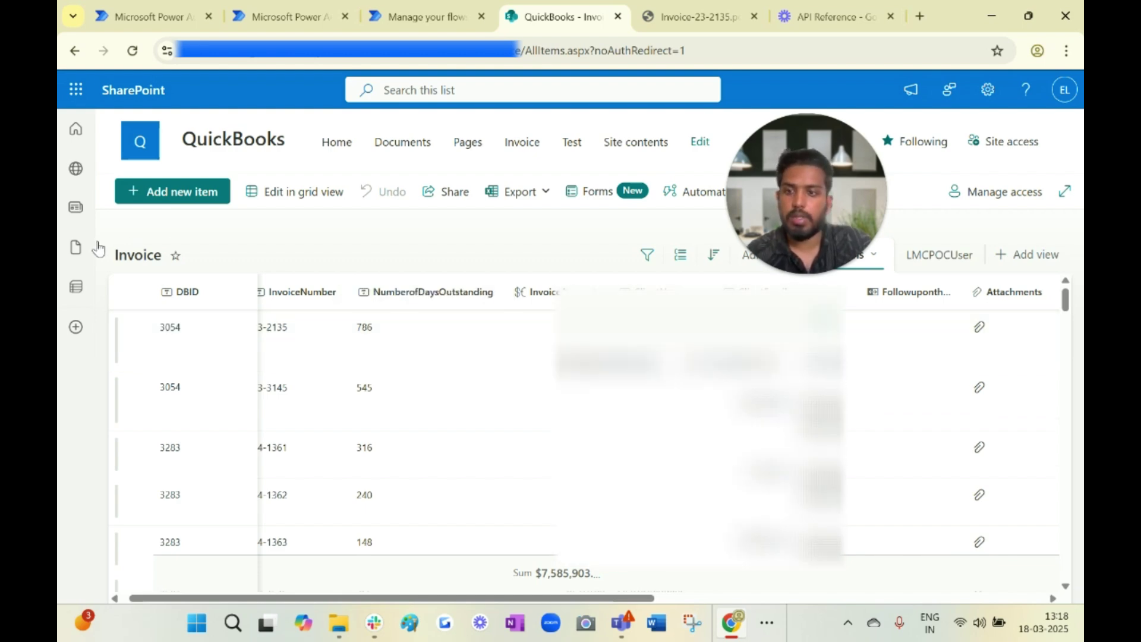
# - In Gmail, highlight the invoice 28167 reminder's subject and body, then preview and close Invoice-28167.pdf
pyautogui.click(772, 628)
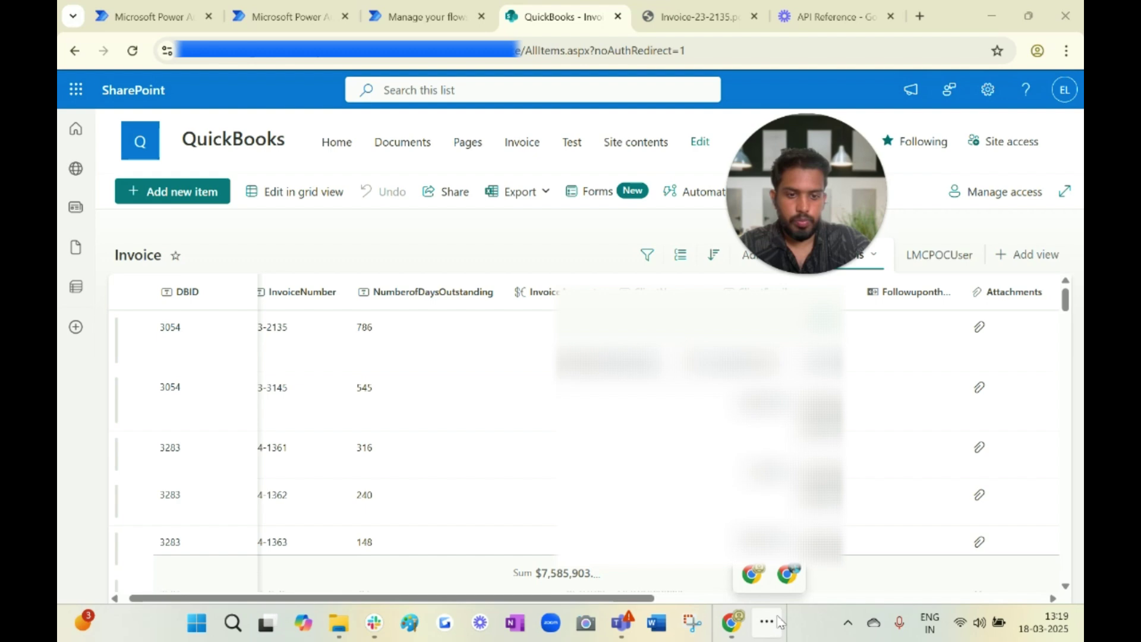
pyautogui.click(753, 596)
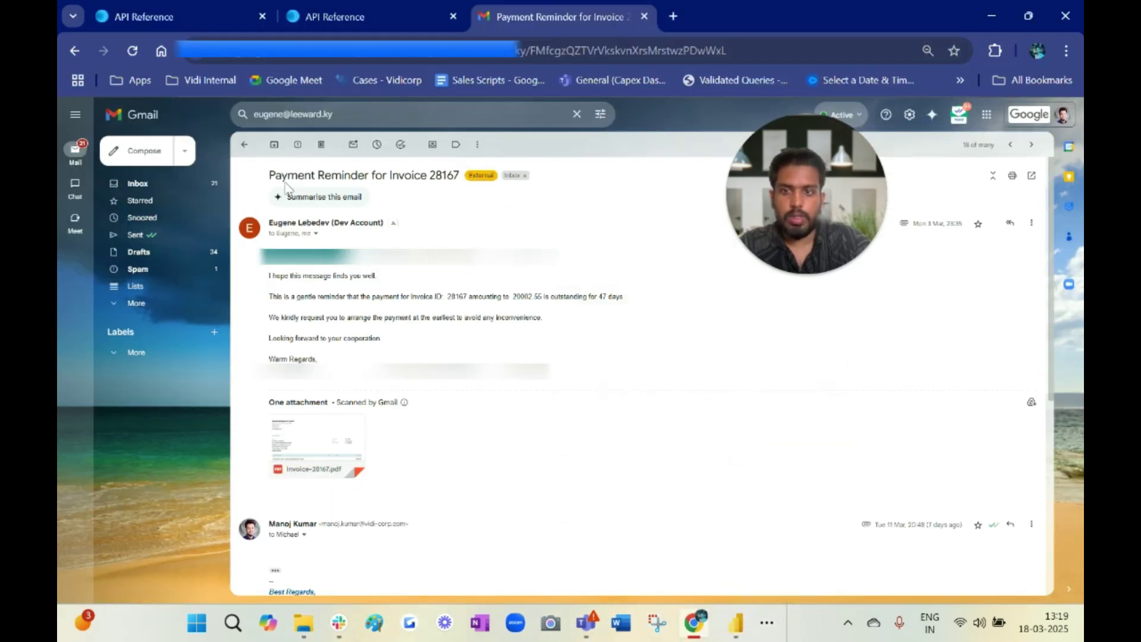
pyautogui.moveTo(271, 175); pyautogui.dragTo(461, 178)
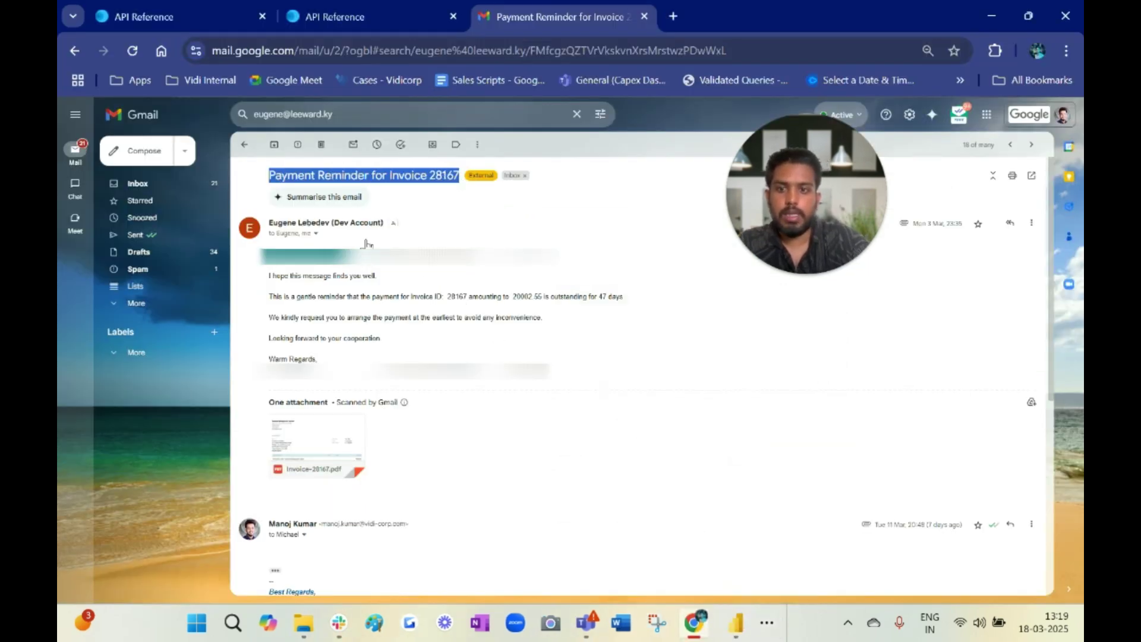
pyautogui.moveTo(325, 279); pyautogui.dragTo(411, 360)
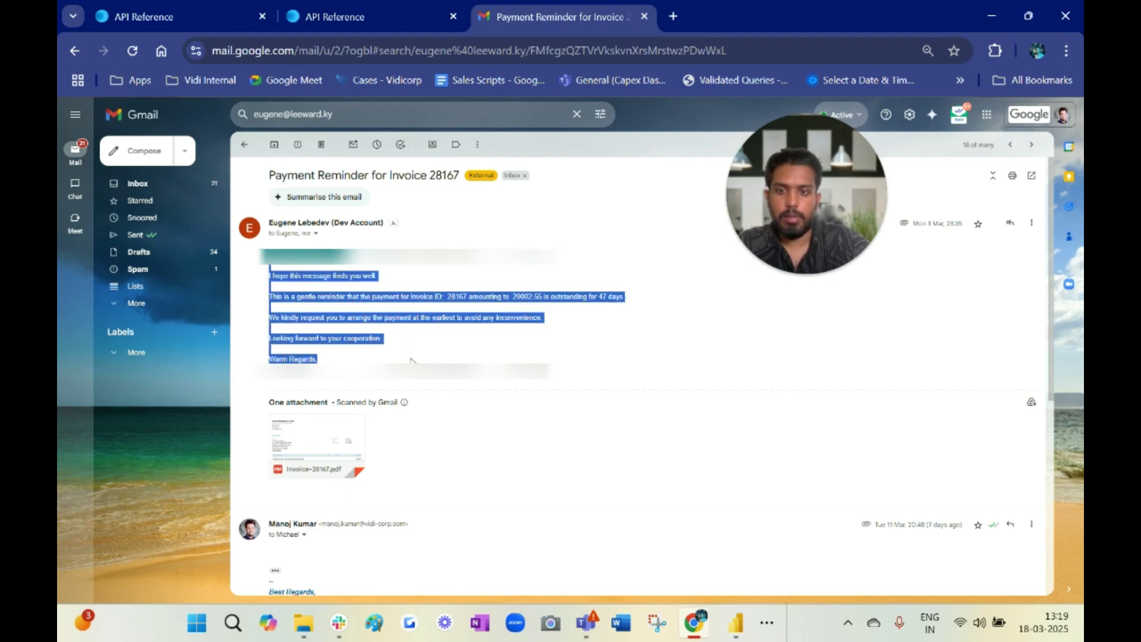
pyautogui.click(332, 436)
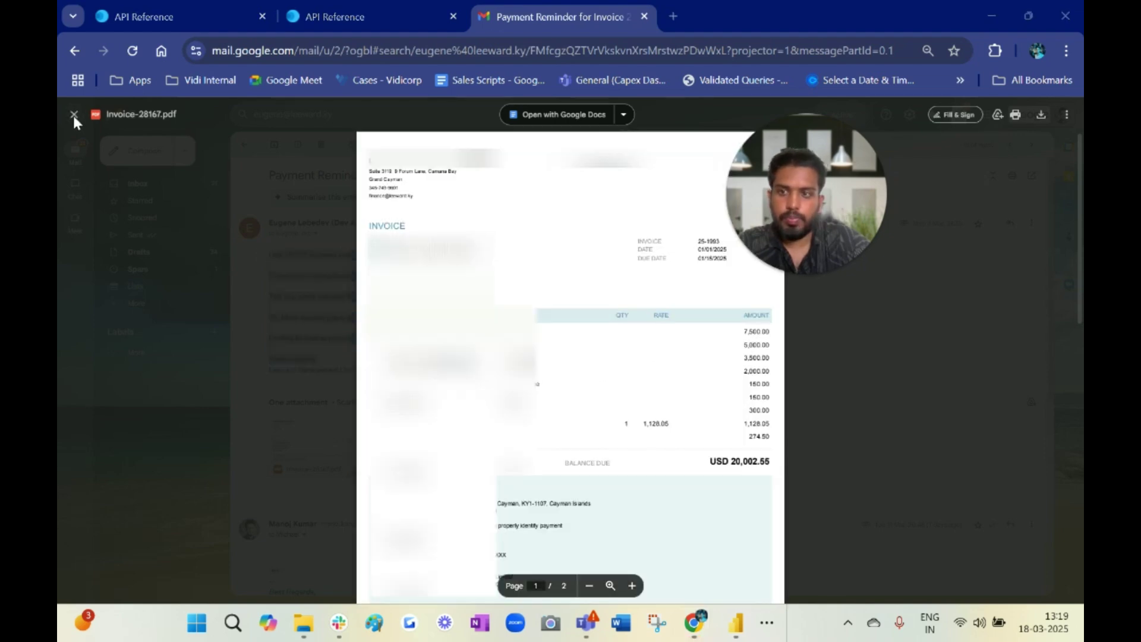
pyautogui.click(73, 115)
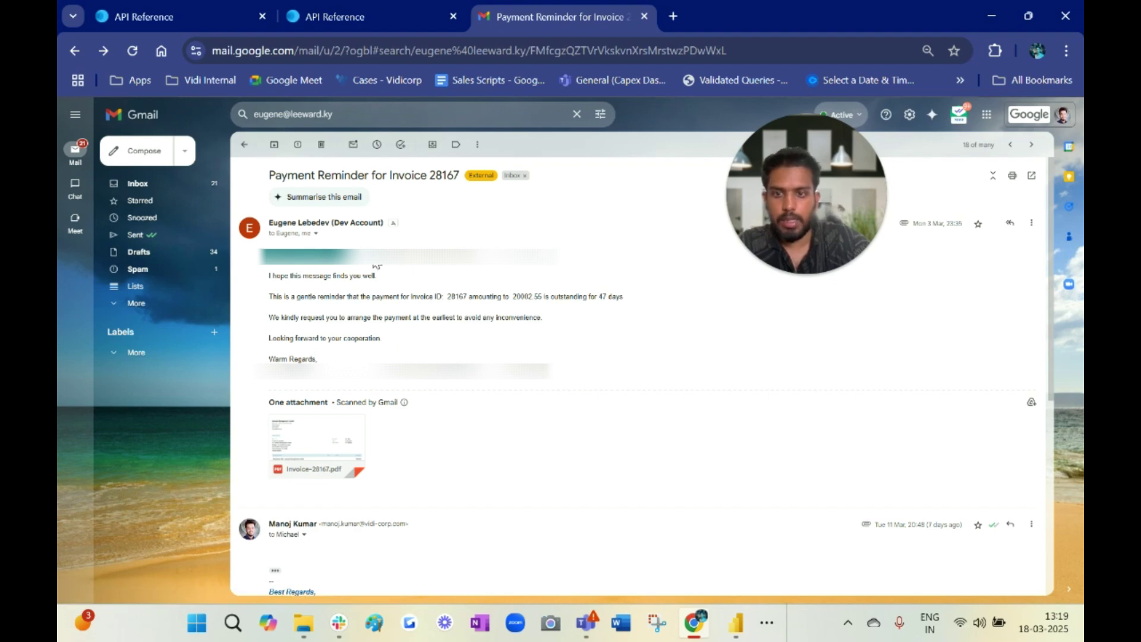
pyautogui.click(767, 623)
# - Bring the Chrome window with the SharePoint QuickBooks Invoice list to the front
pyautogui.click(786, 575)
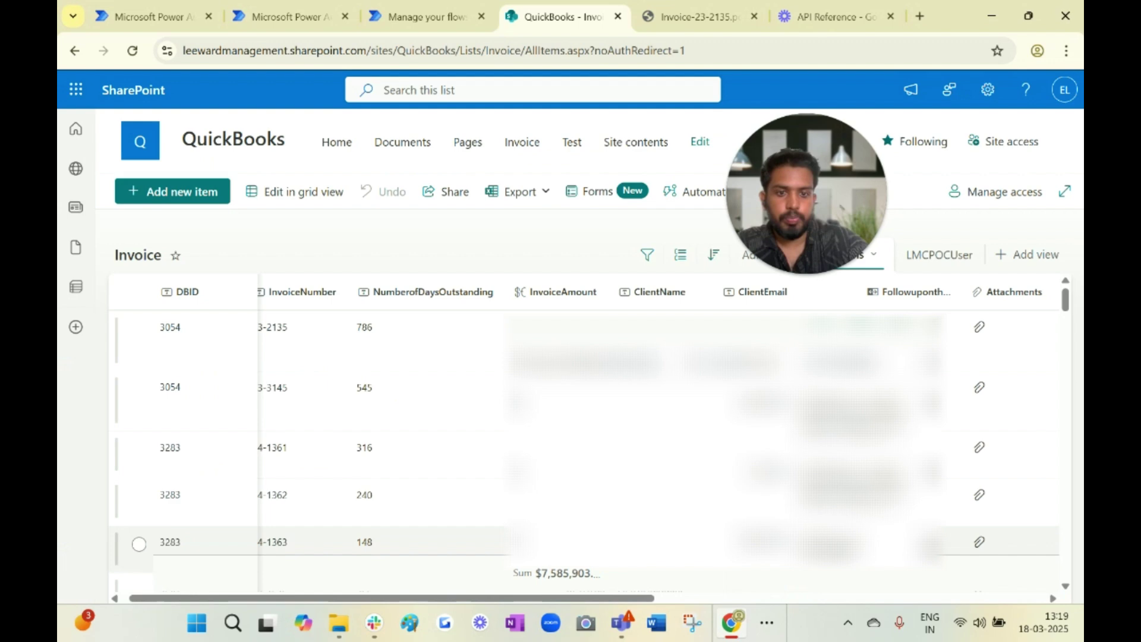